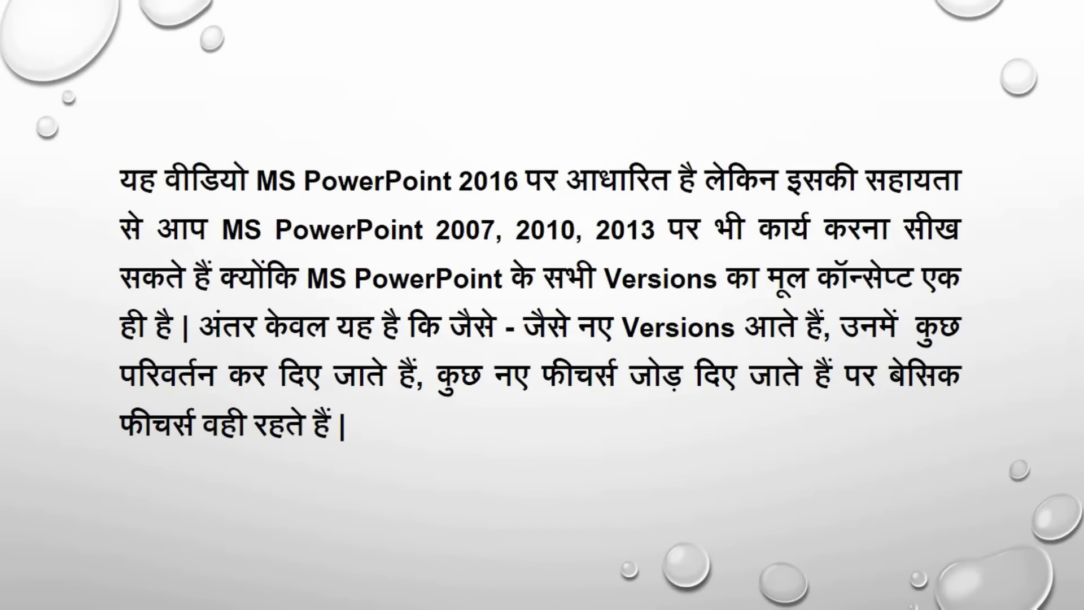
Advance the intro slideshow past its slide to reach the Tulip Flower slide.
key("Right")
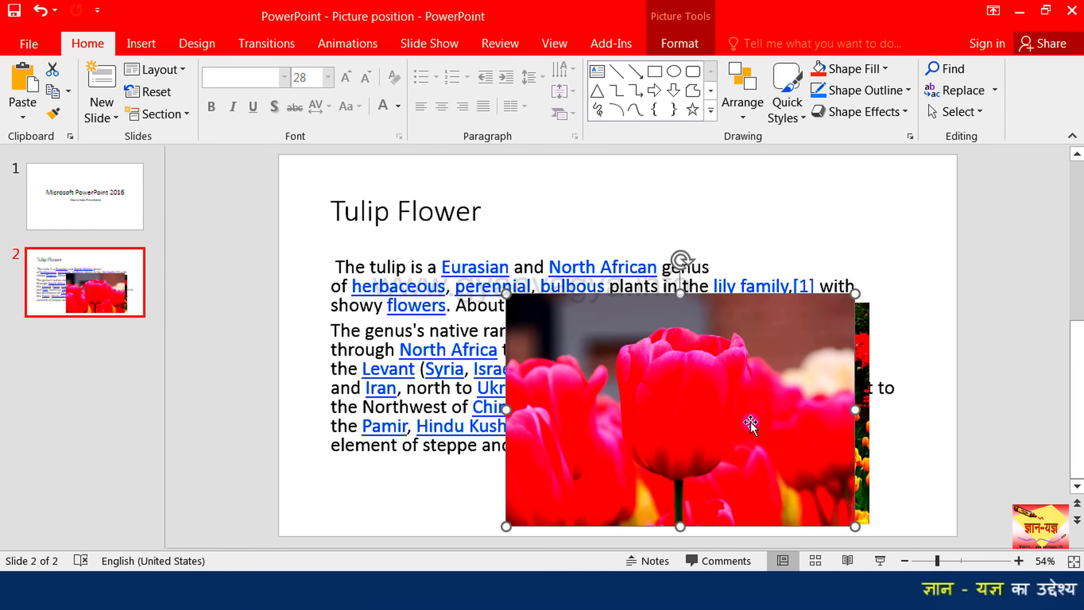
Drag the close-up tulip picture to the left on the slide.
left_click(876, 388)
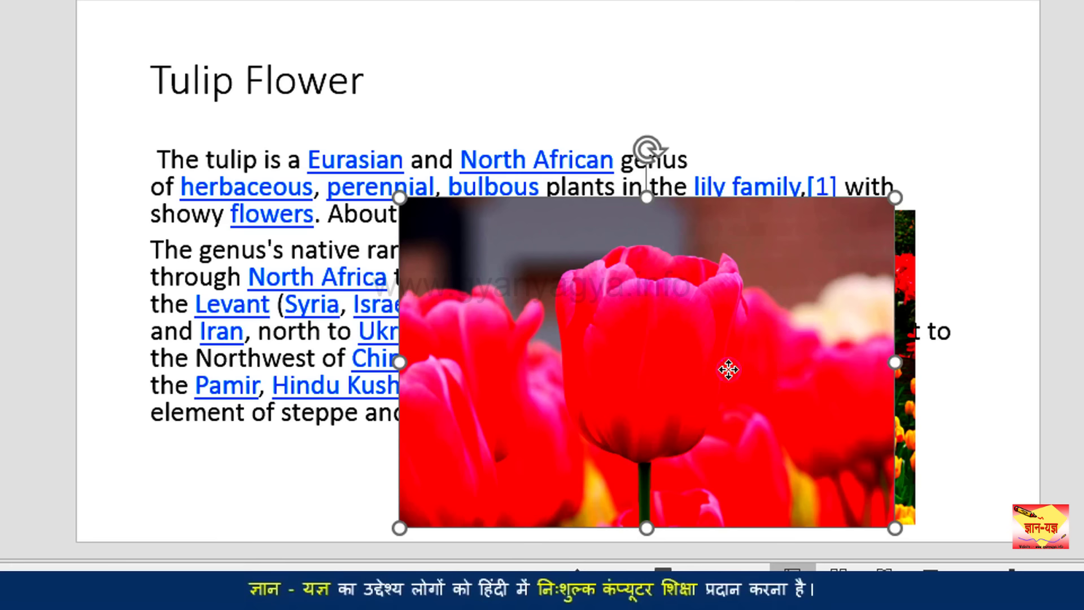
key("Escape")
left_click_drag(715, 361, 573, 361)
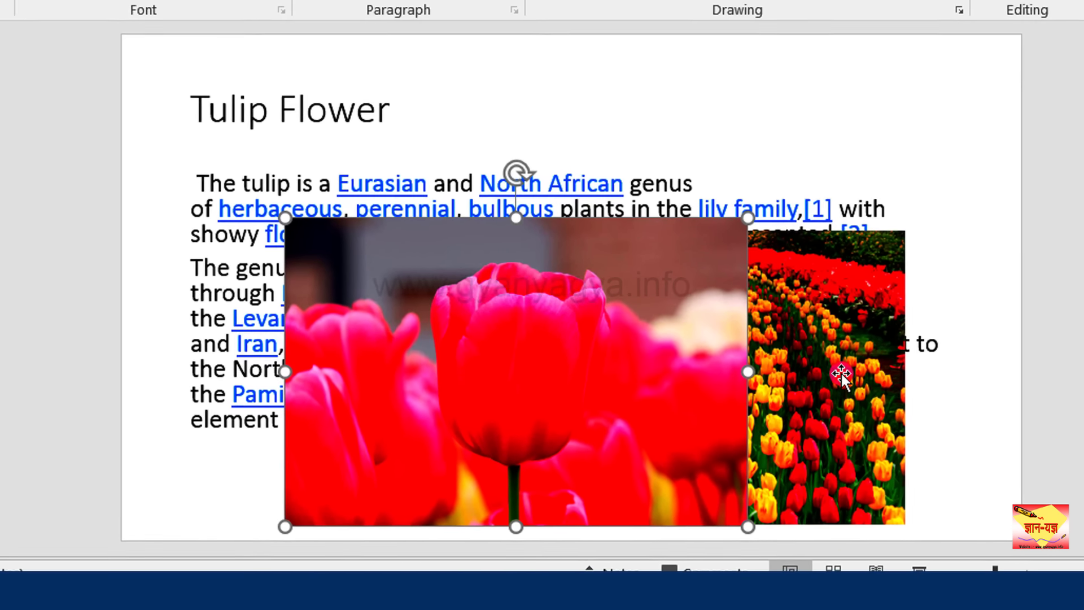
Bring the tulip-field picture forward one level.
left_click(846, 364)
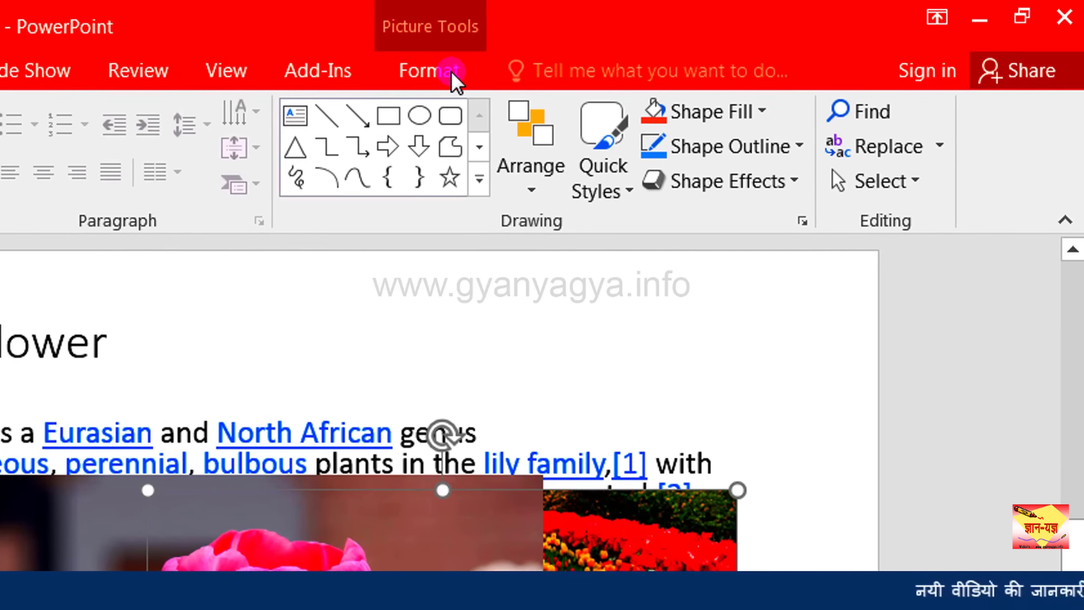
left_click(692, 44)
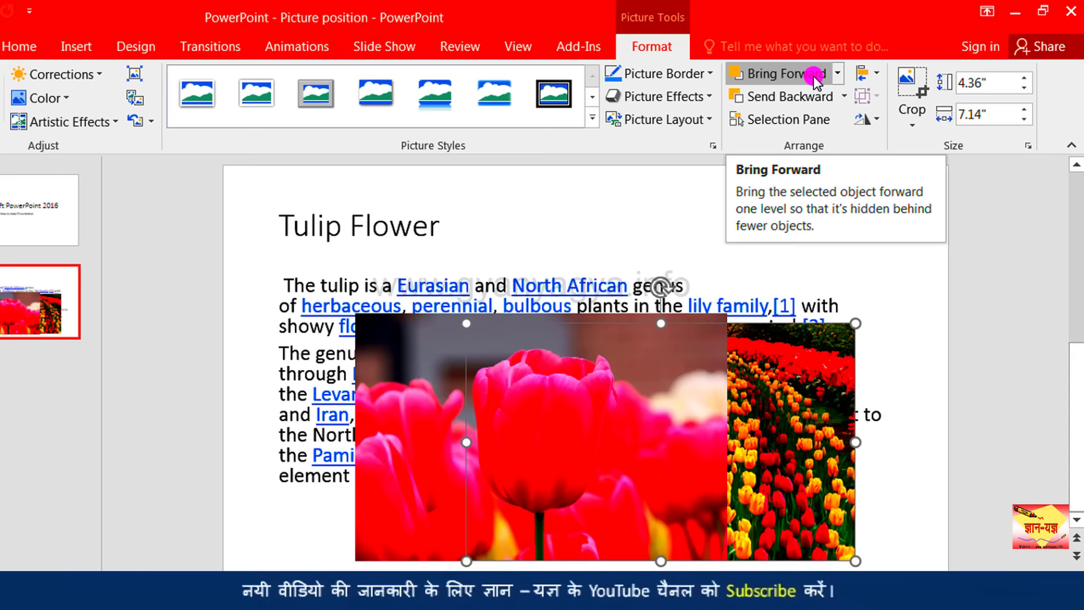
left_click(833, 73)
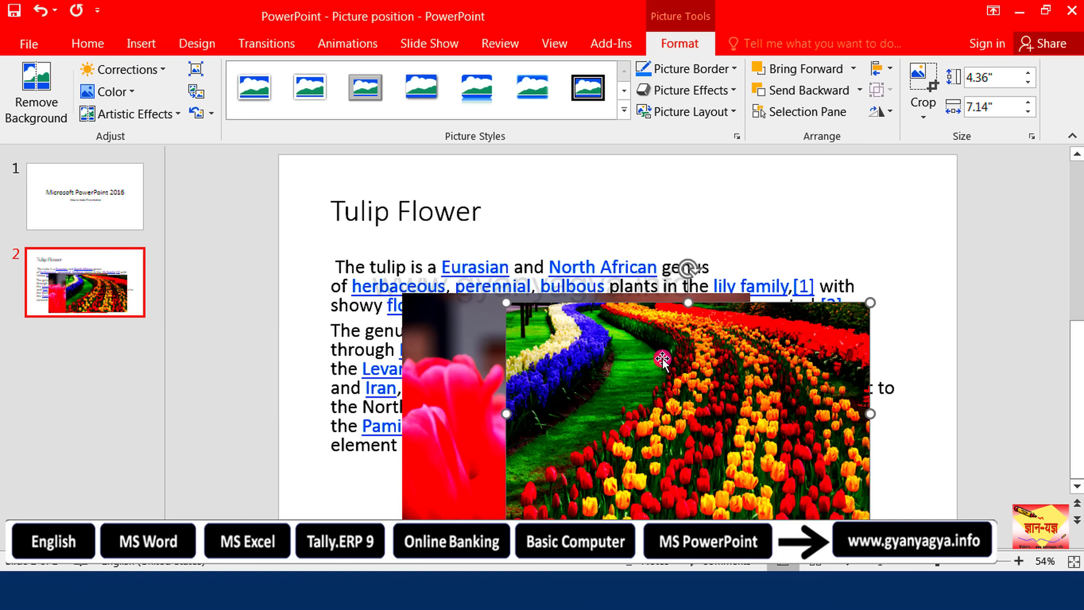
Insert the Tulips sample picture and snap it onto the background picture's edges.
left_click(141, 44)
left_click(118, 96)
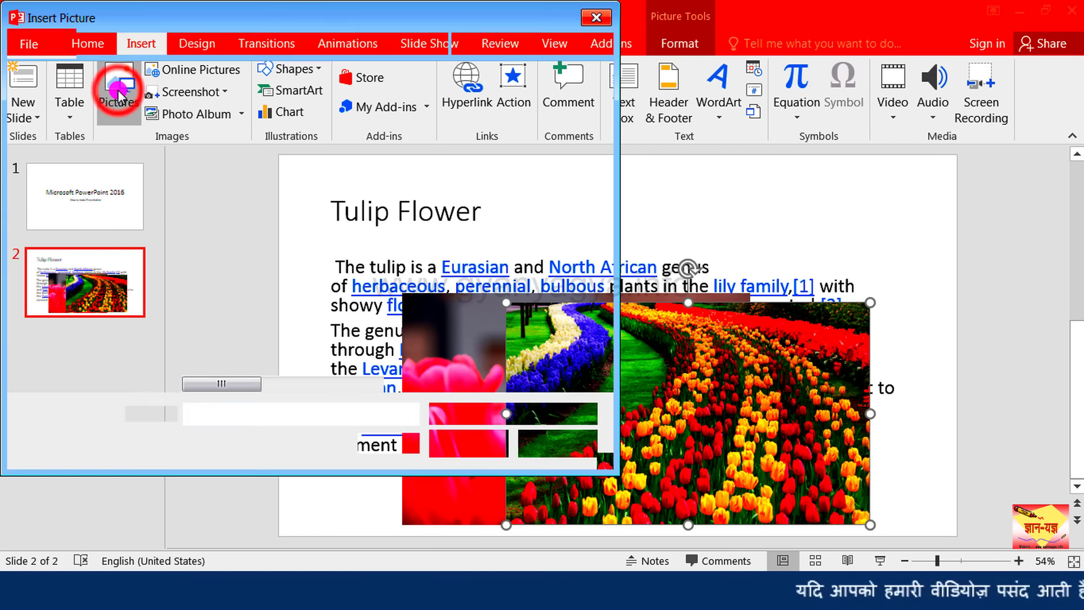
double_click(218, 190)
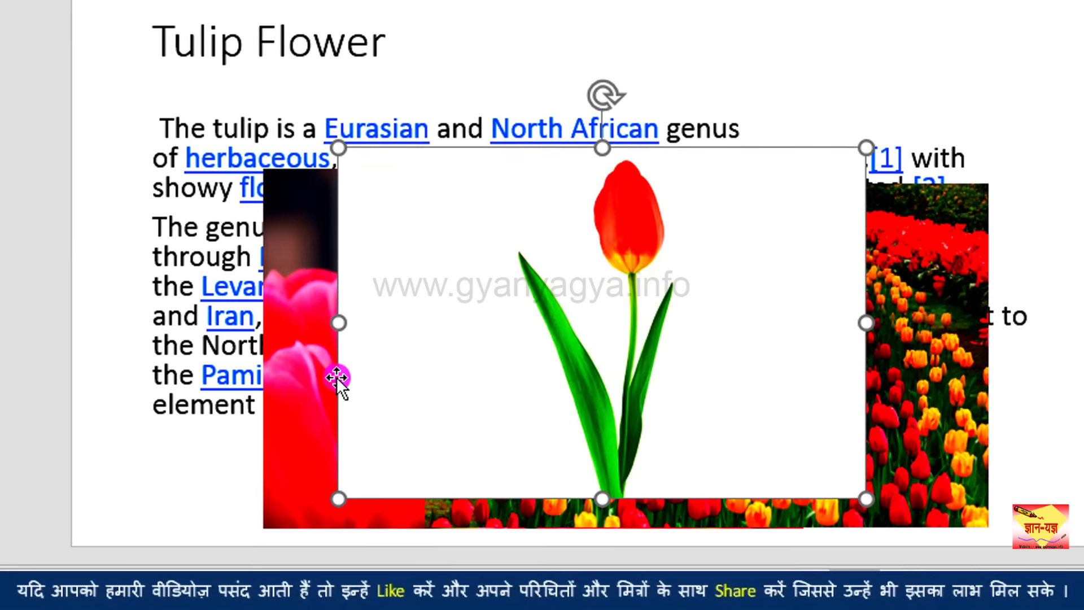
left_click_drag(338, 379, 298, 367)
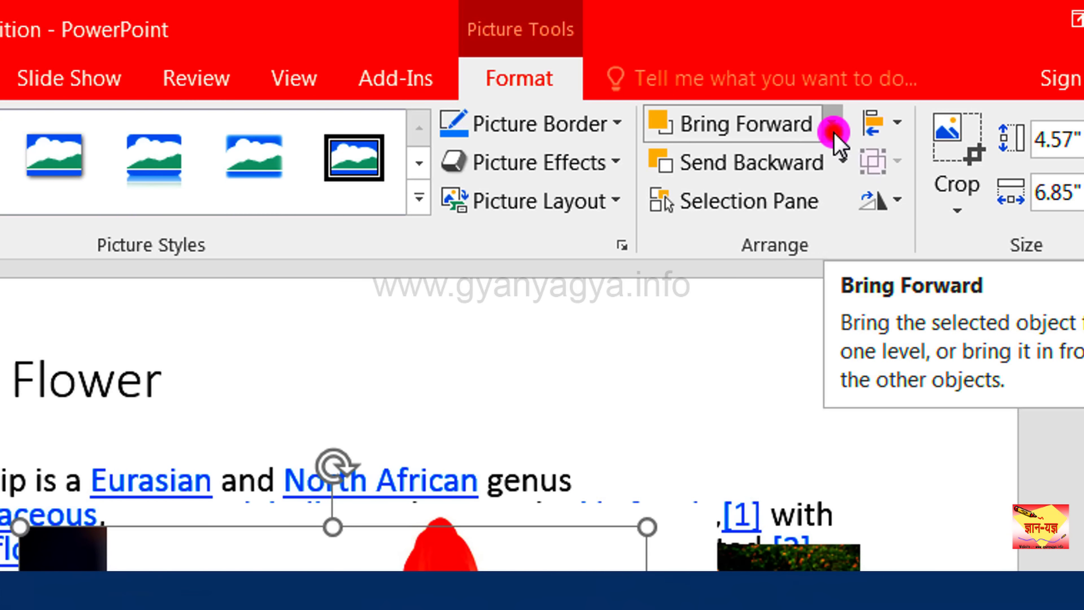
left_click(834, 132)
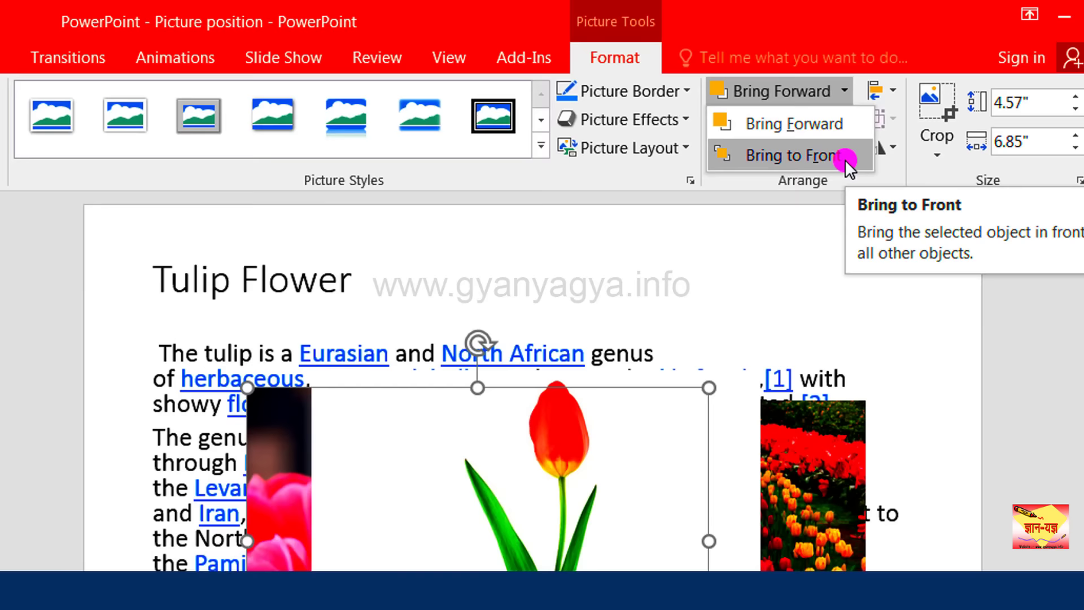
left_click(832, 217)
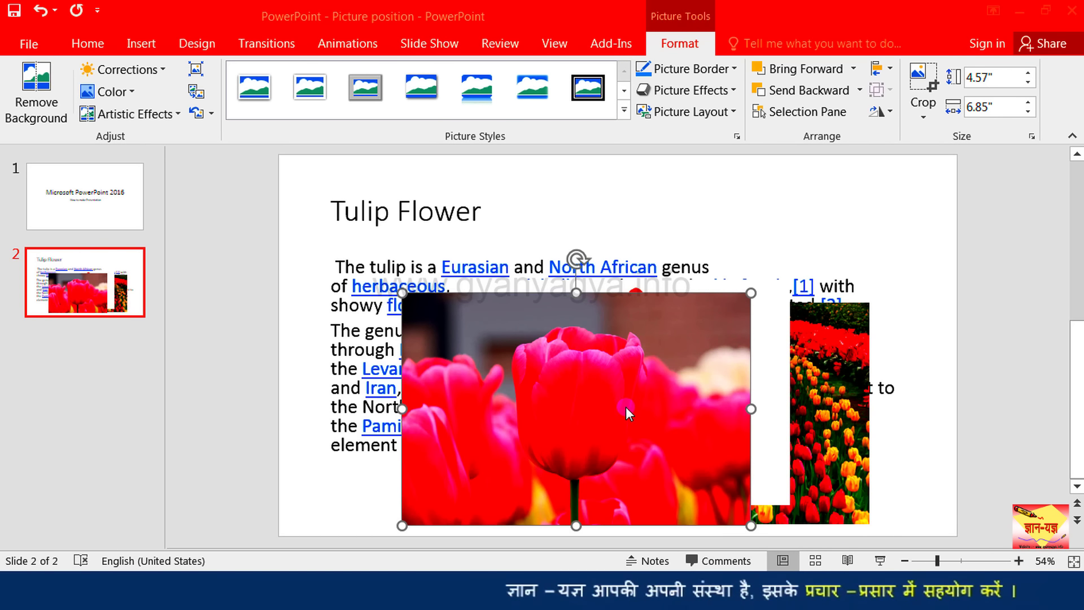
left_click(720, 349)
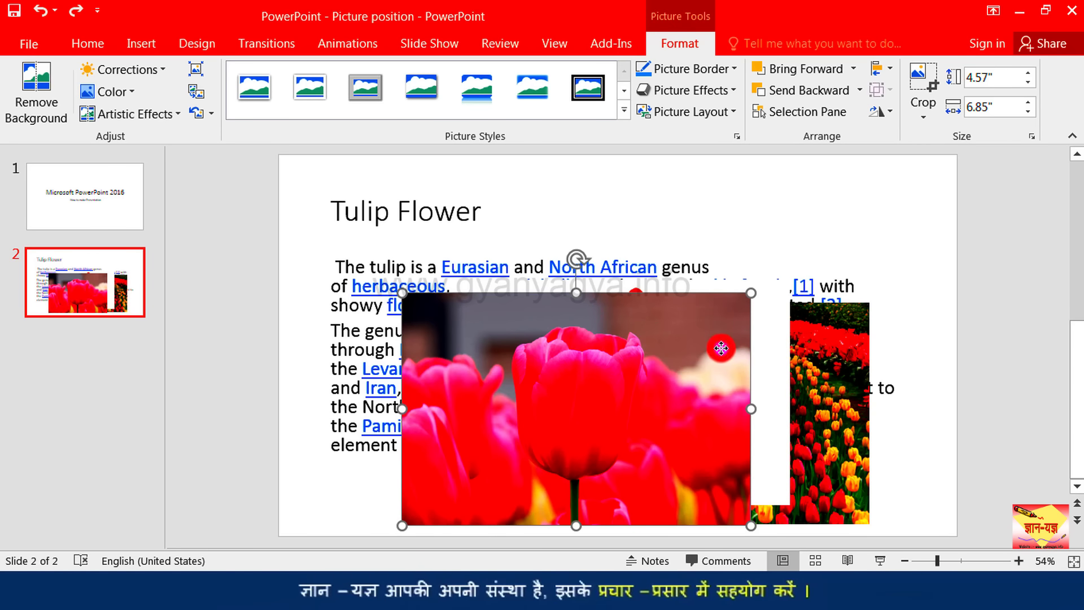
left_click(839, 92)
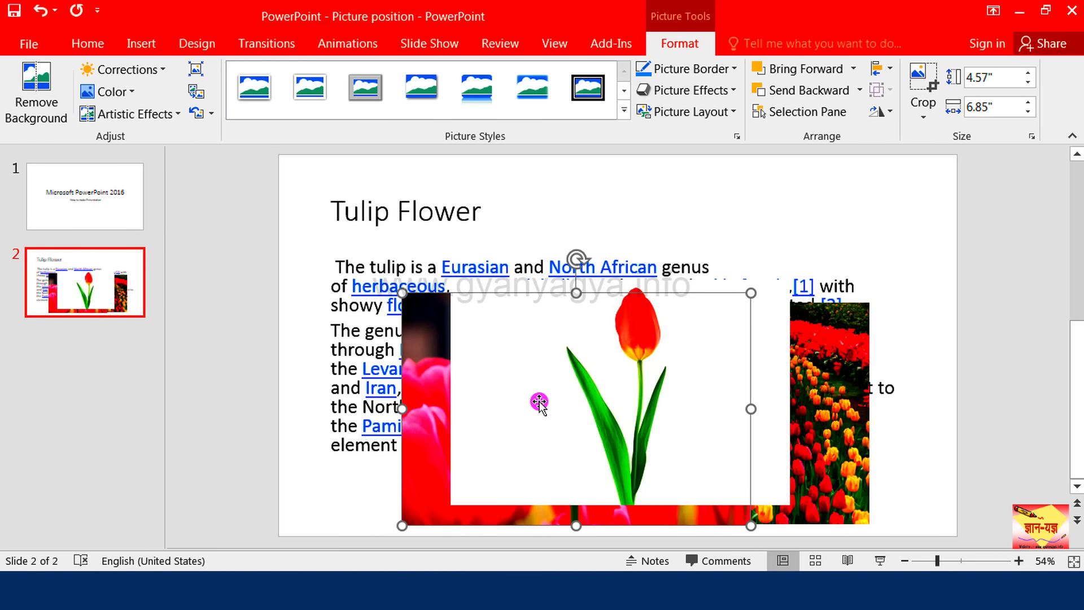
left_click(666, 411)
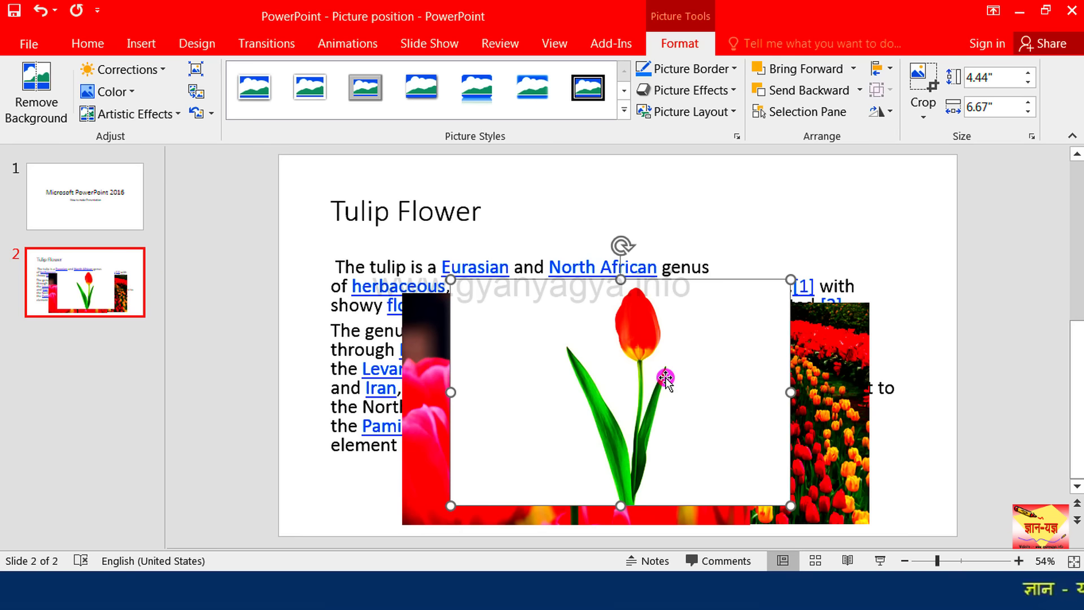
left_click(664, 392)
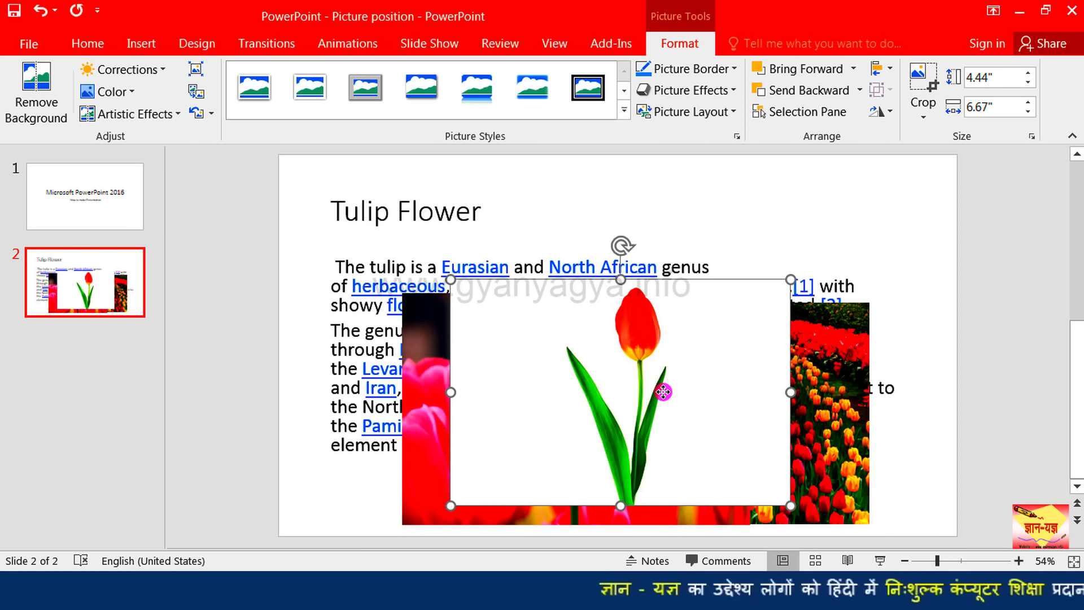
left_click(687, 374)
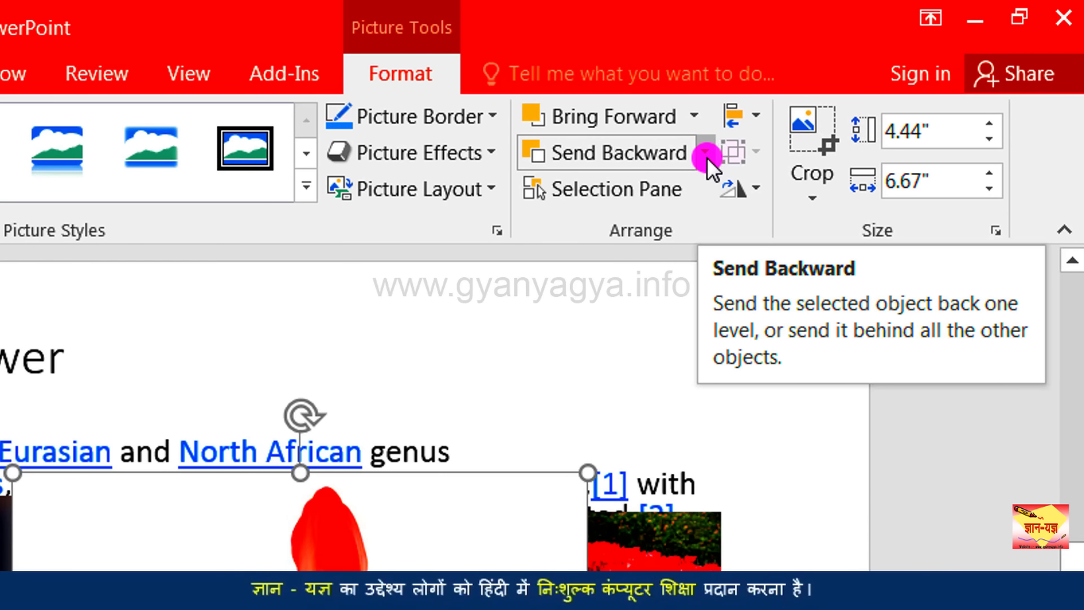
Send the single-tulip picture to the back of the stacking order.
left_click(706, 153)
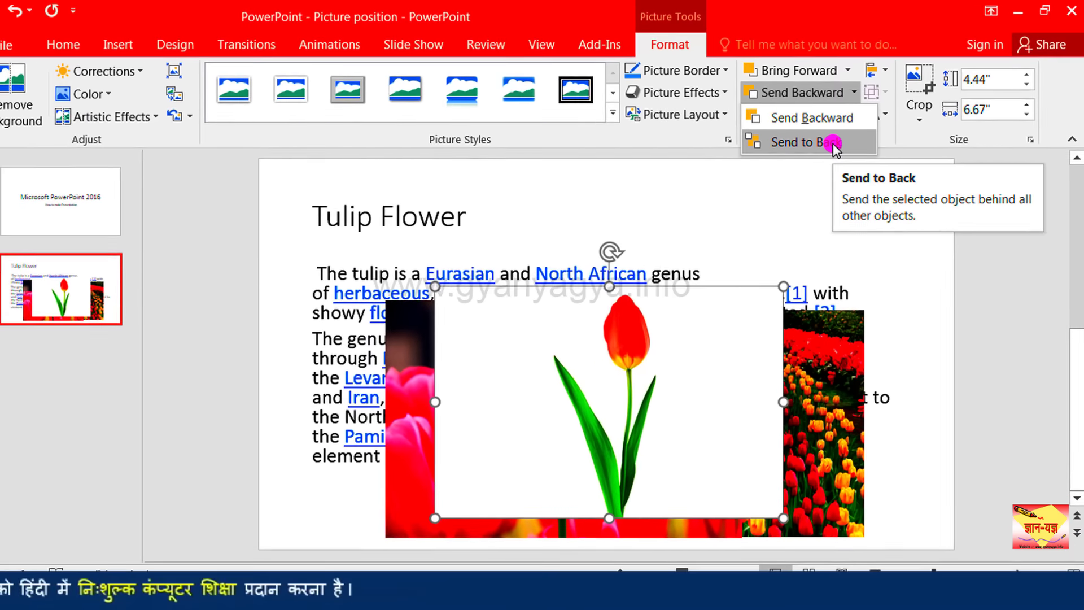
left_click(669, 236)
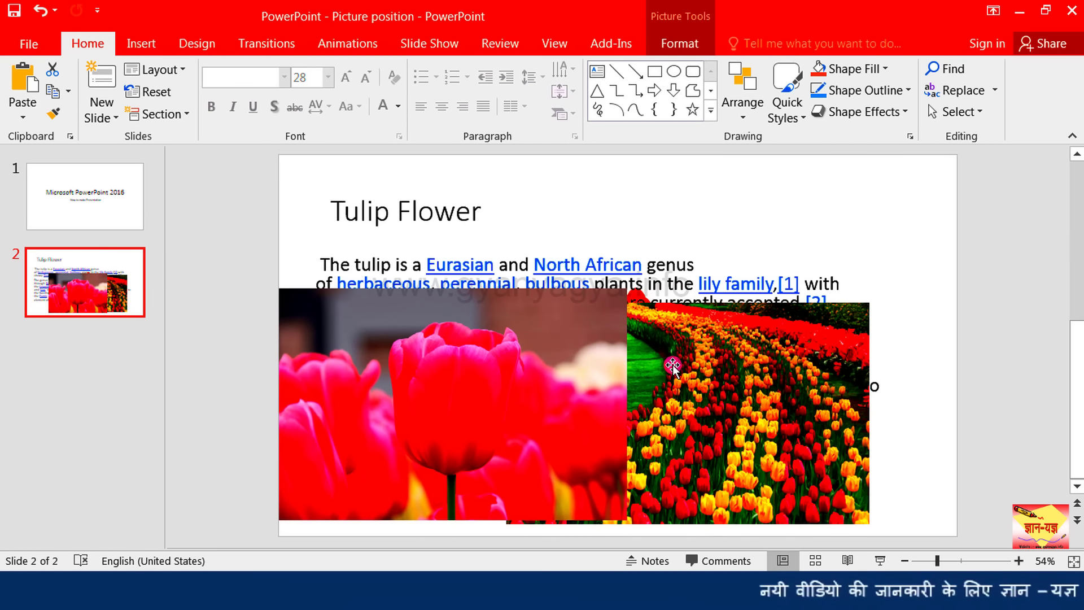
Drag the close-up tulip picture to the slide's left edge and select the single-tulip picture.
mouse_move(734, 285)
left_mouse_down()
mouse_move(760, 358)
mouse_move(708, 354)
mouse_move(762, 289)
left_mouse_up()
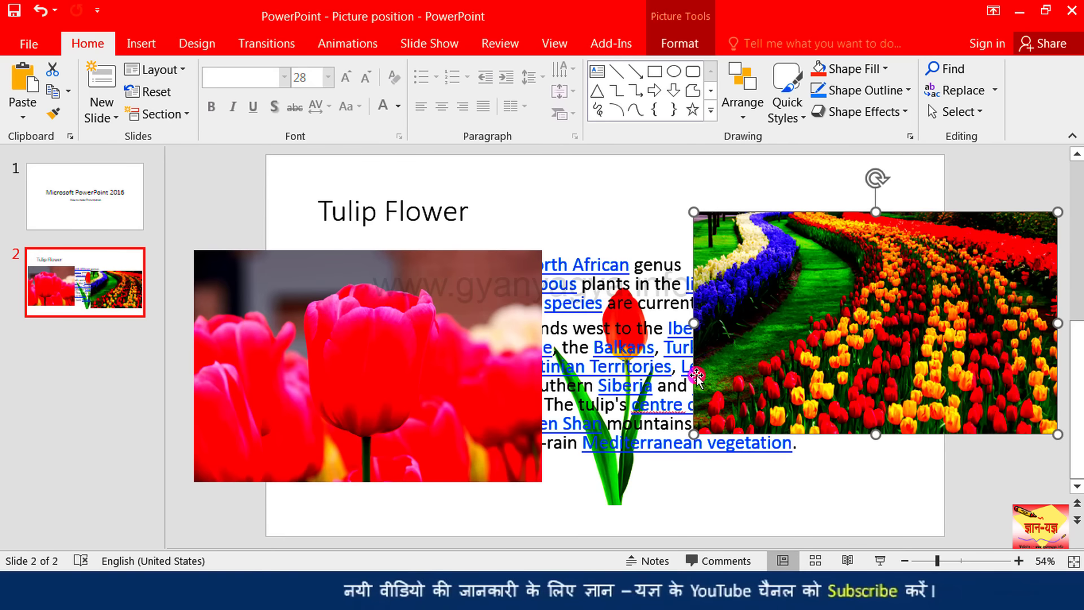
left_click(610, 493)
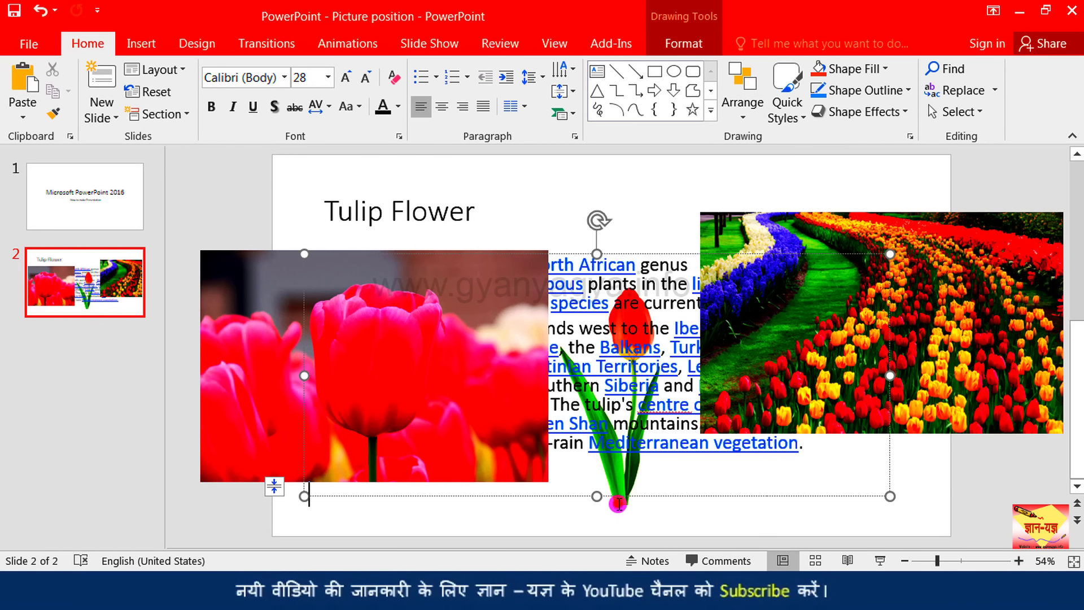
left_click(617, 509)
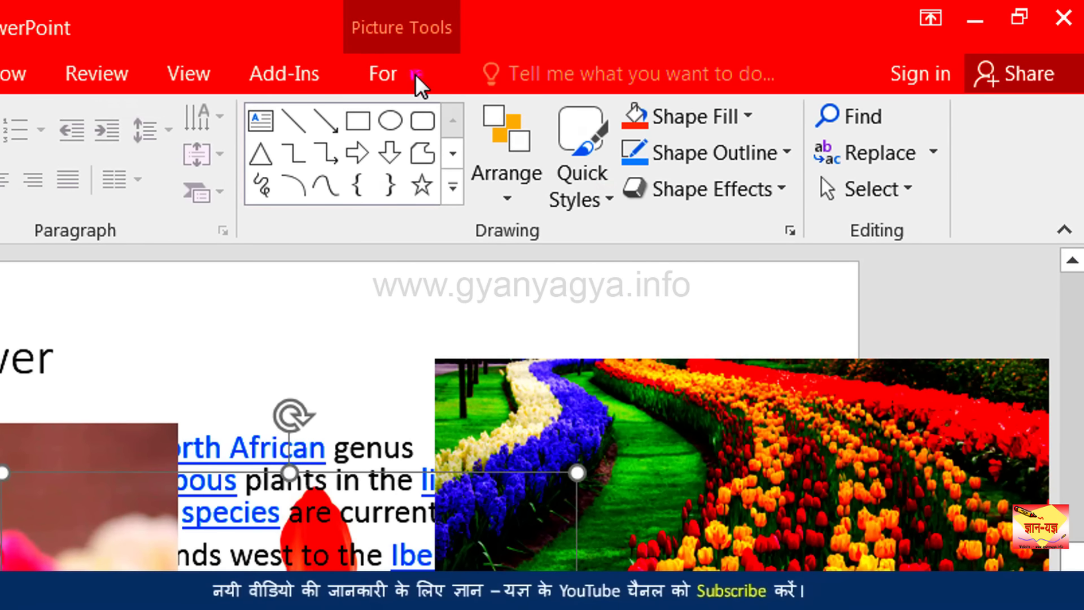
left_click(416, 75)
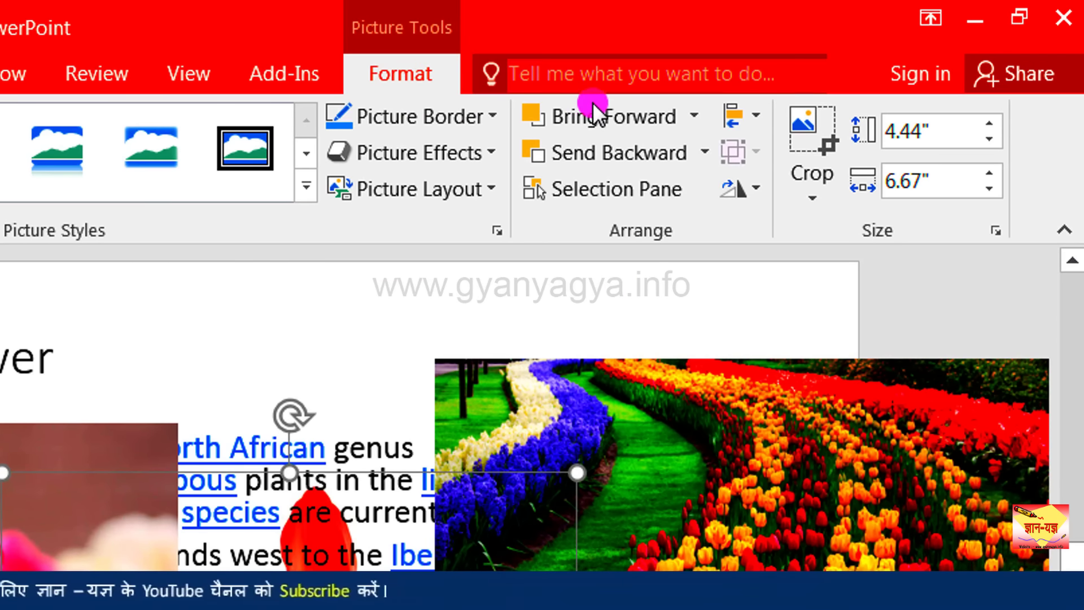
Bring the single-tulip picture forward one level.
left_click(641, 120)
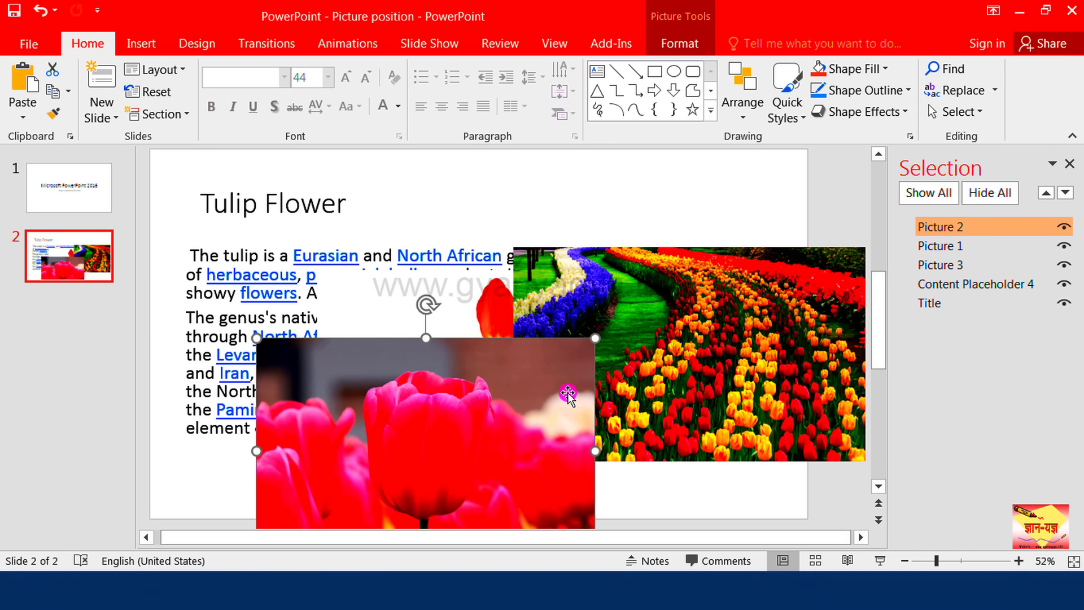
Select Picture 1, Picture 3, Content Placeholder 4 and Picture 2; try reordering Picture 2, then undo.
left_click(639, 339)
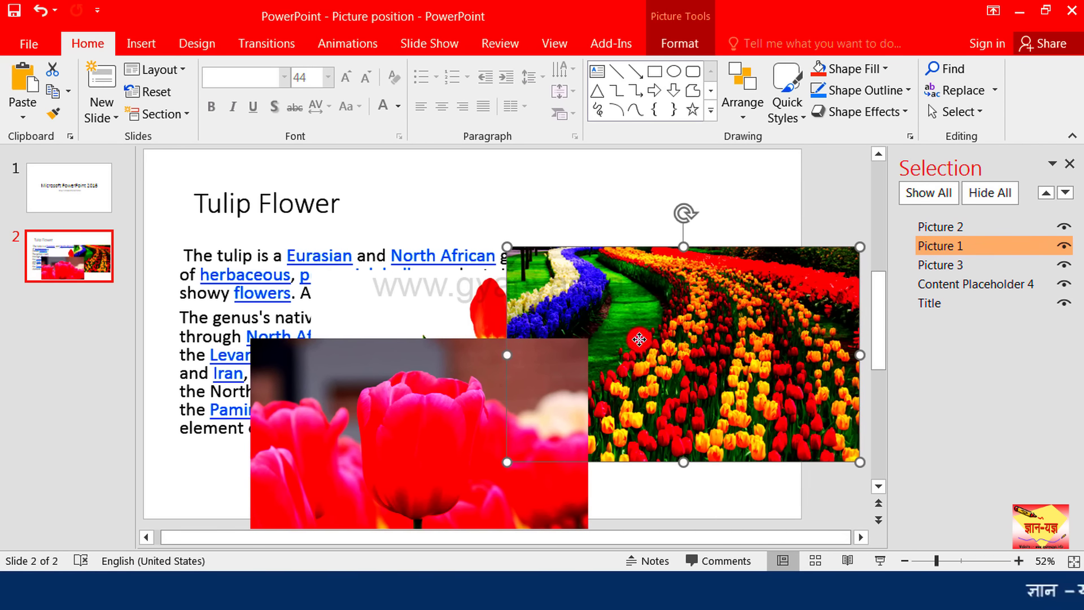
left_click(490, 311)
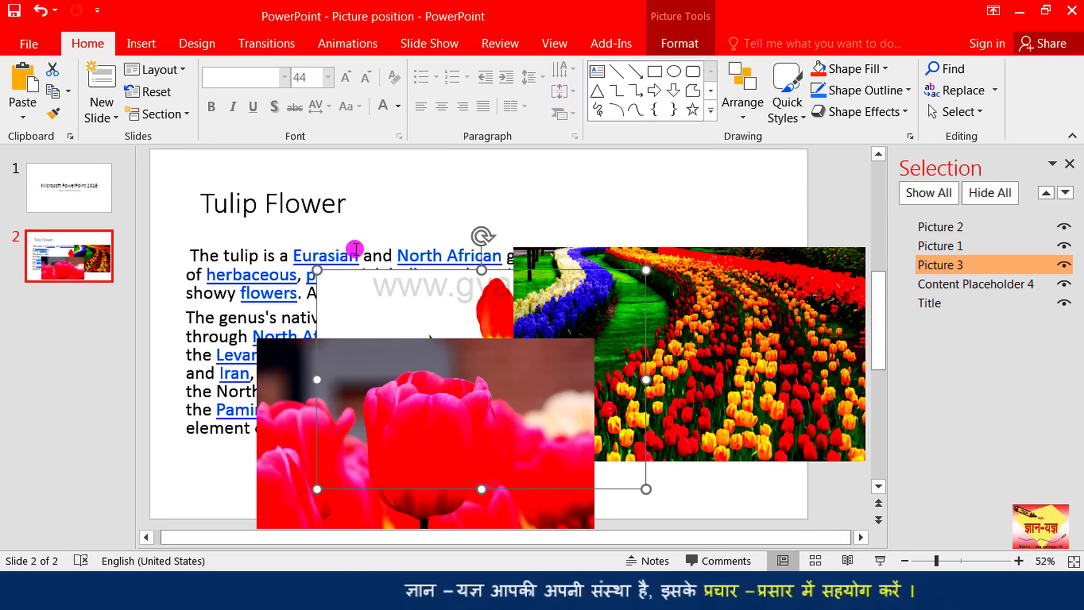
left_click(356, 249)
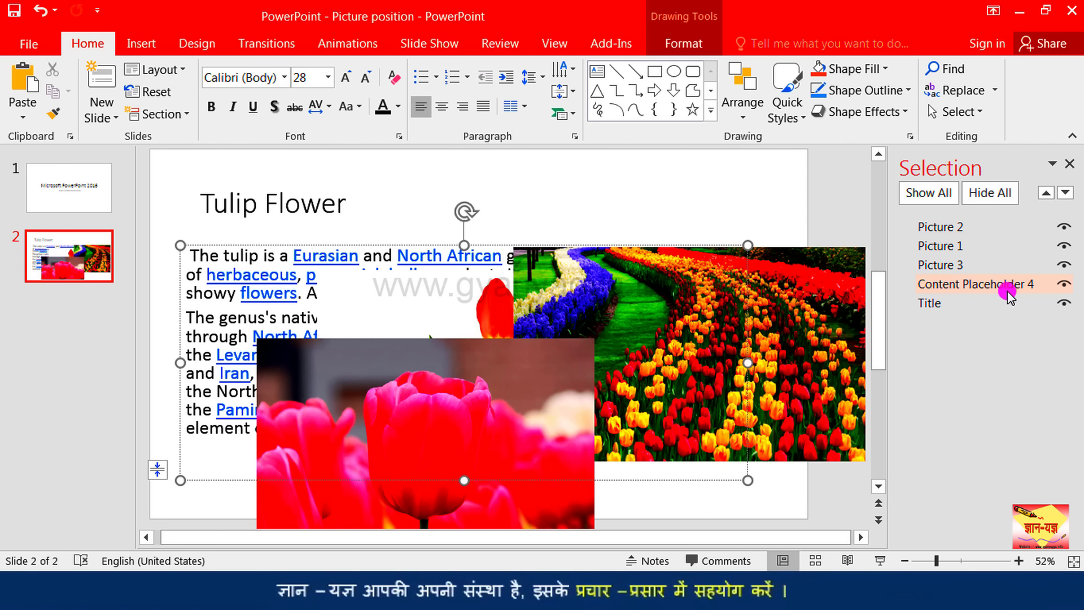
left_click(474, 345)
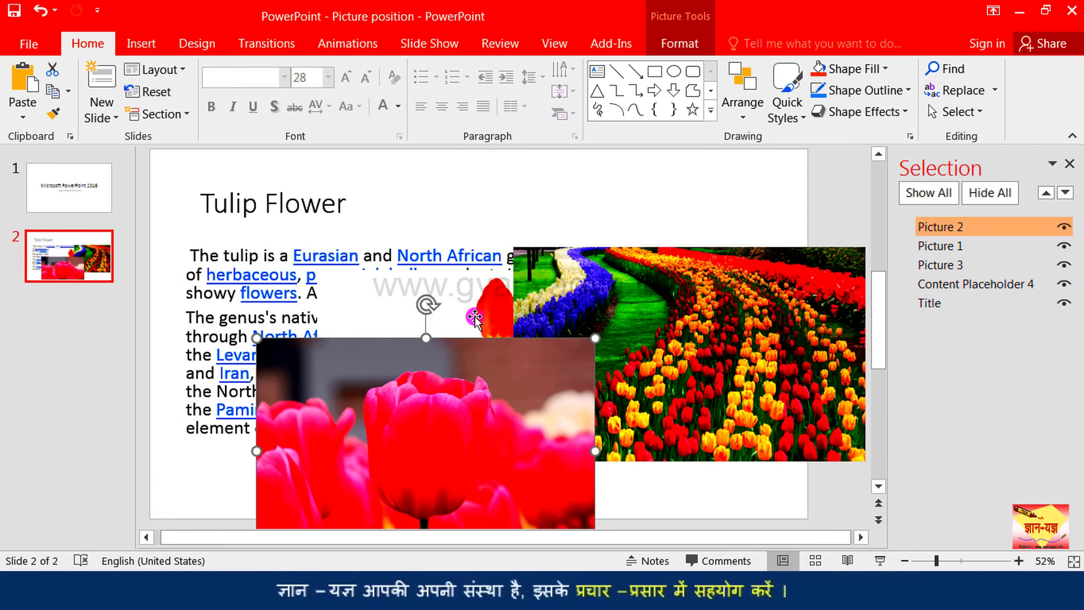
left_click(559, 364)
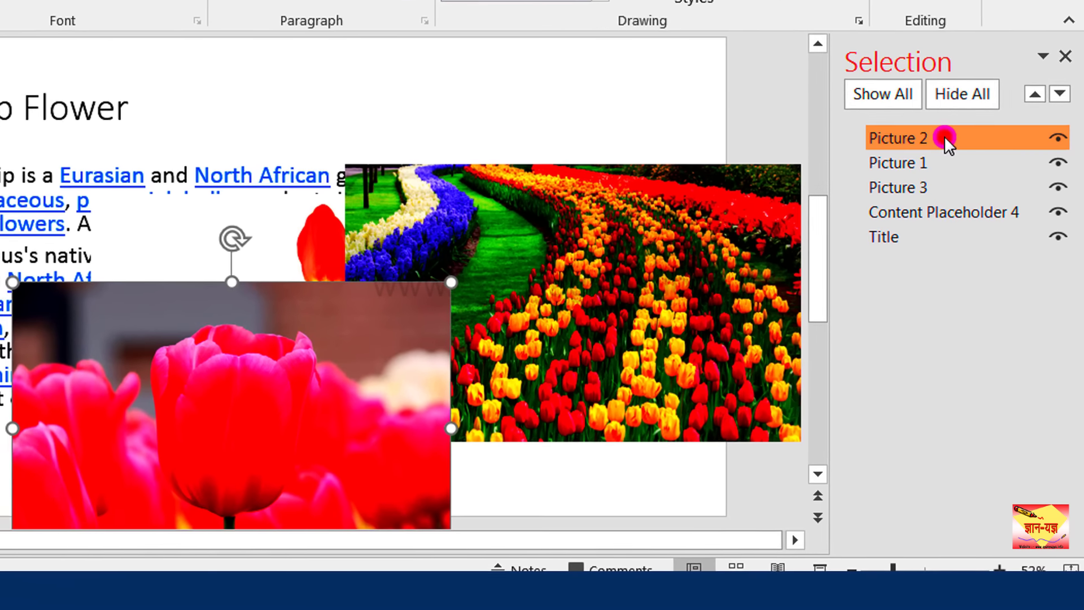
mouse_move(943, 136)
left_mouse_down()
mouse_move(941, 166)
mouse_move(917, 161)
left_mouse_up()
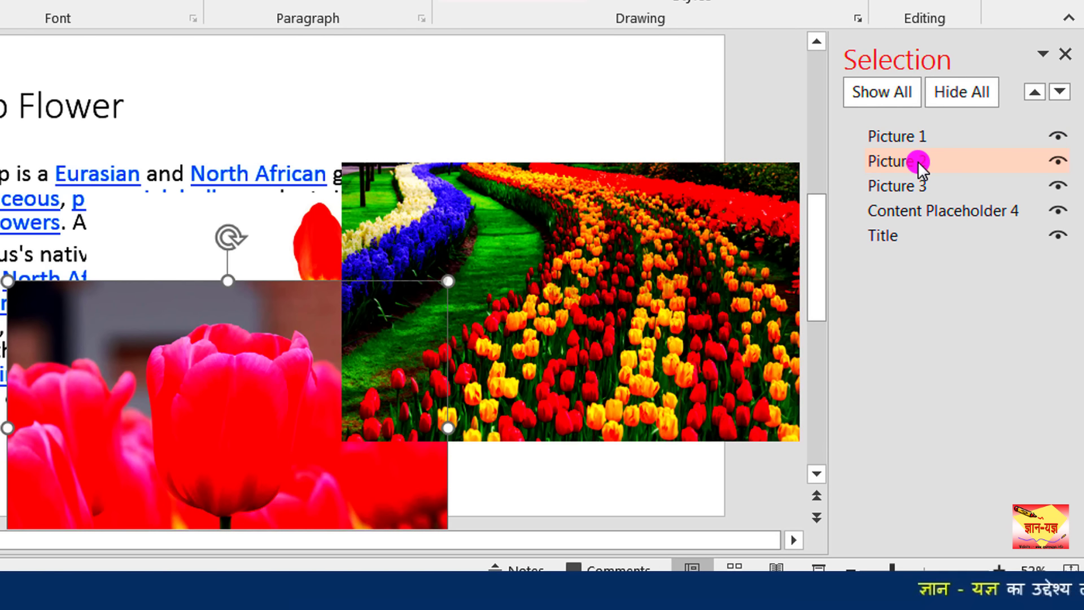
key("ctrl+z")
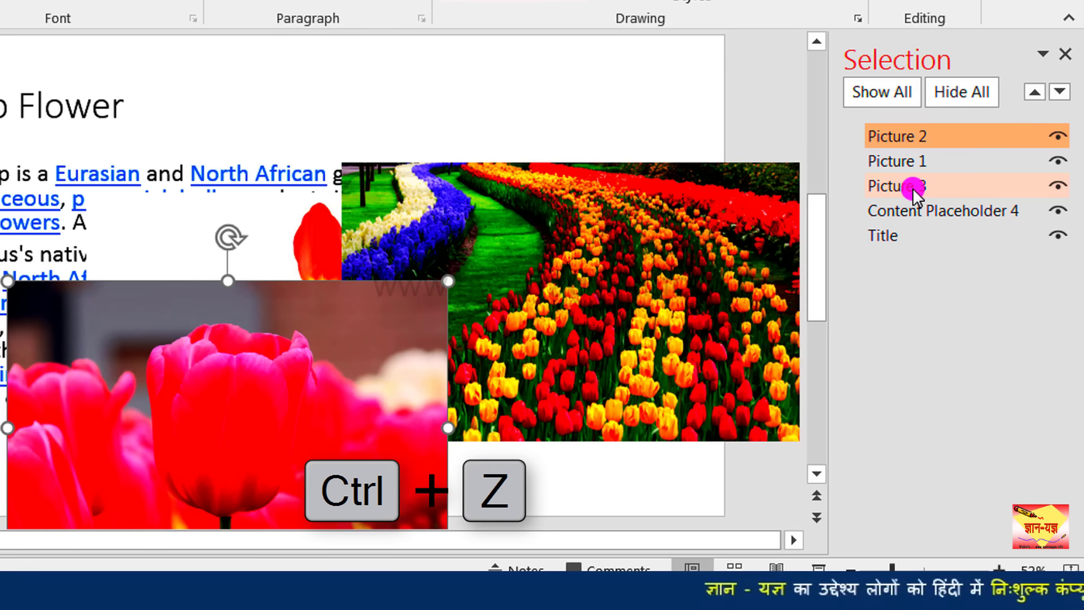
Restack the Selection Pane entries: tulip-field picture frontmost, pink tulip second.
left_click(908, 189)
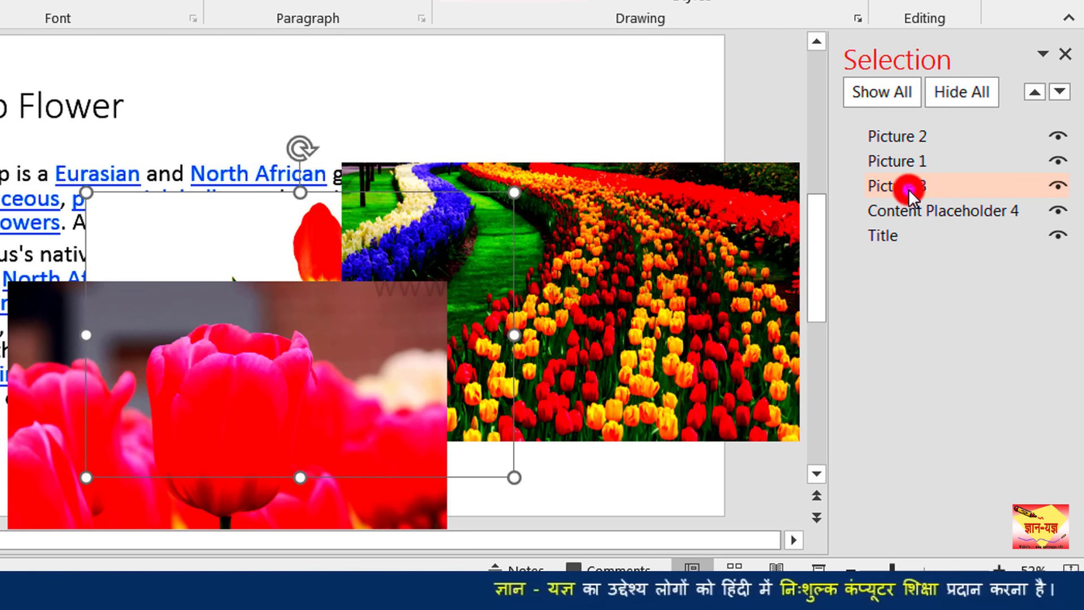
left_click_drag(909, 189, 914, 130)
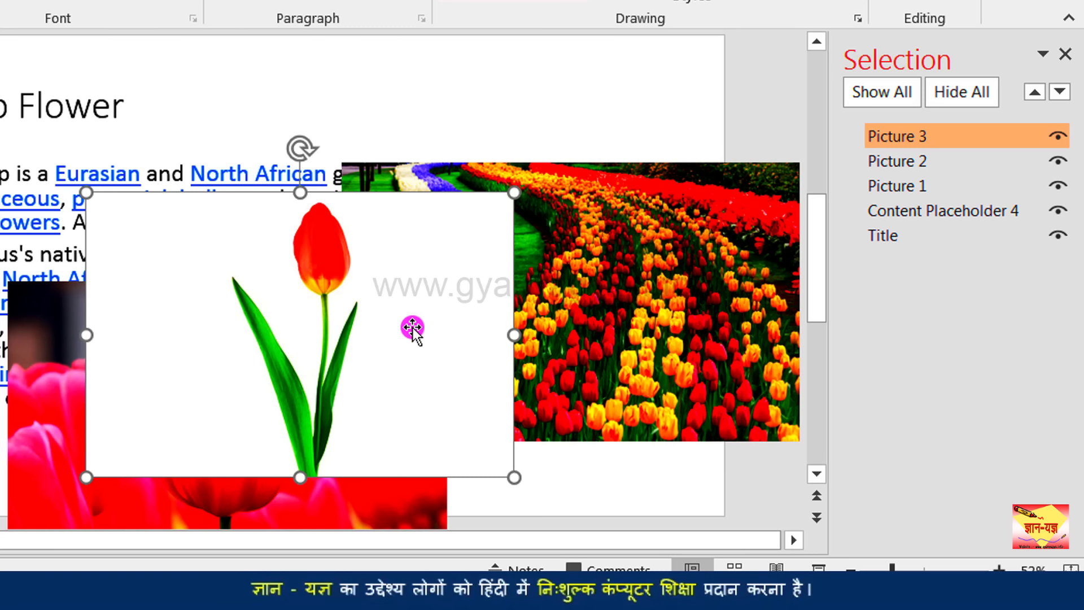
left_click(900, 217, "ctrl")
left_click_drag(899, 215, 903, 187)
left_click_drag(903, 133, 903, 132)
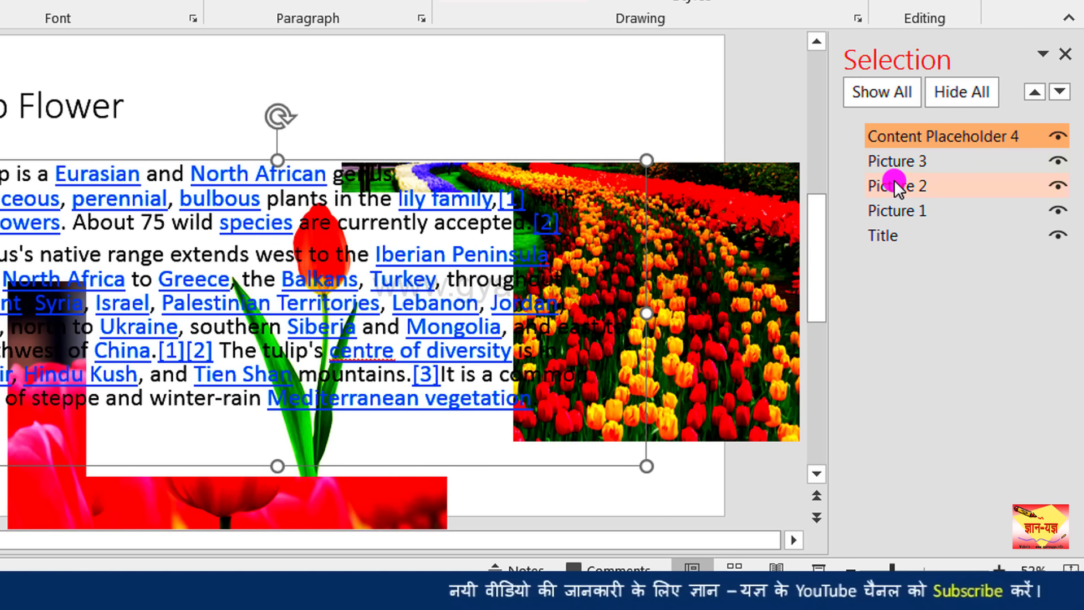
left_click_drag(901, 209, 903, 133)
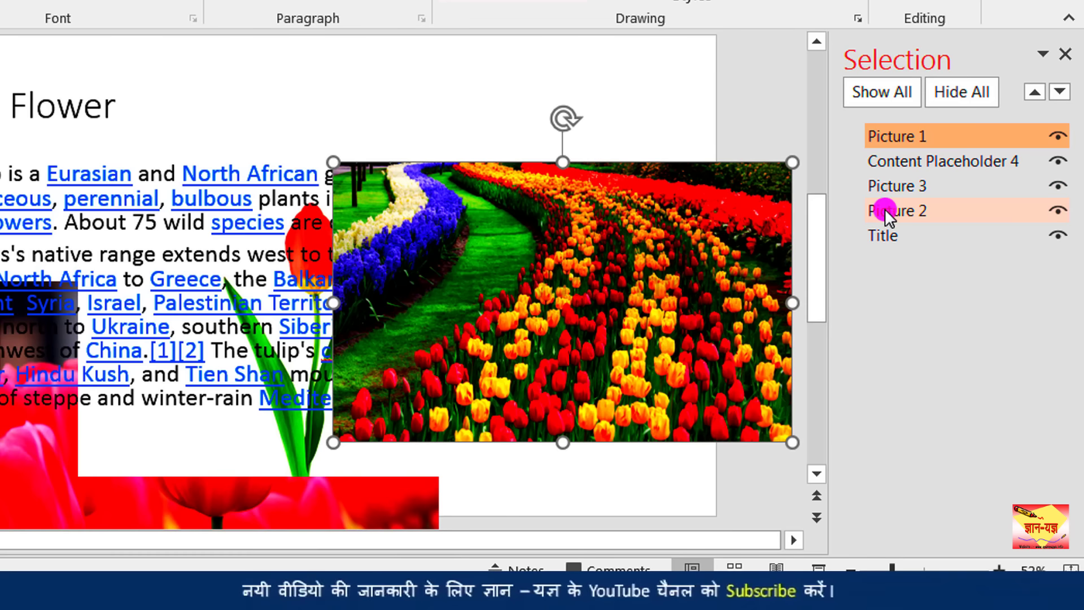
left_click_drag(887, 215, 1056, 141)
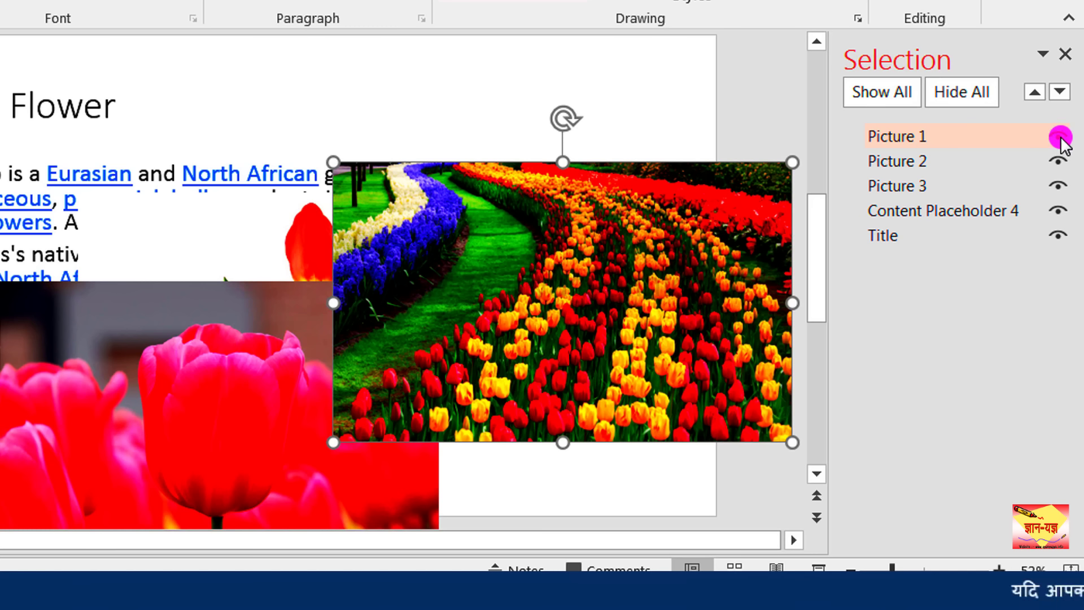
left_click(1059, 137)
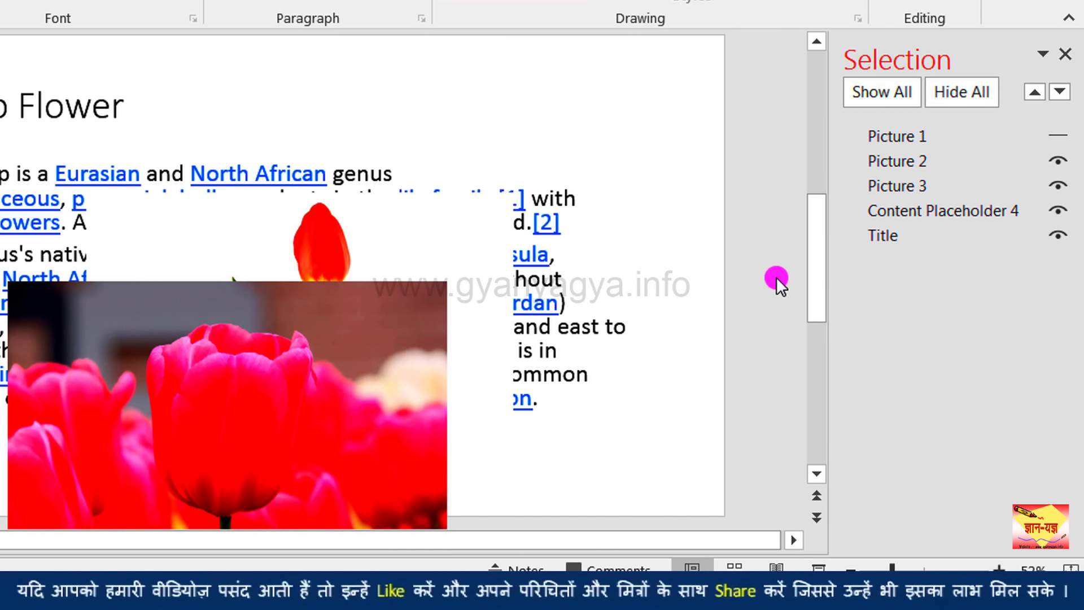
left_click(1058, 140)
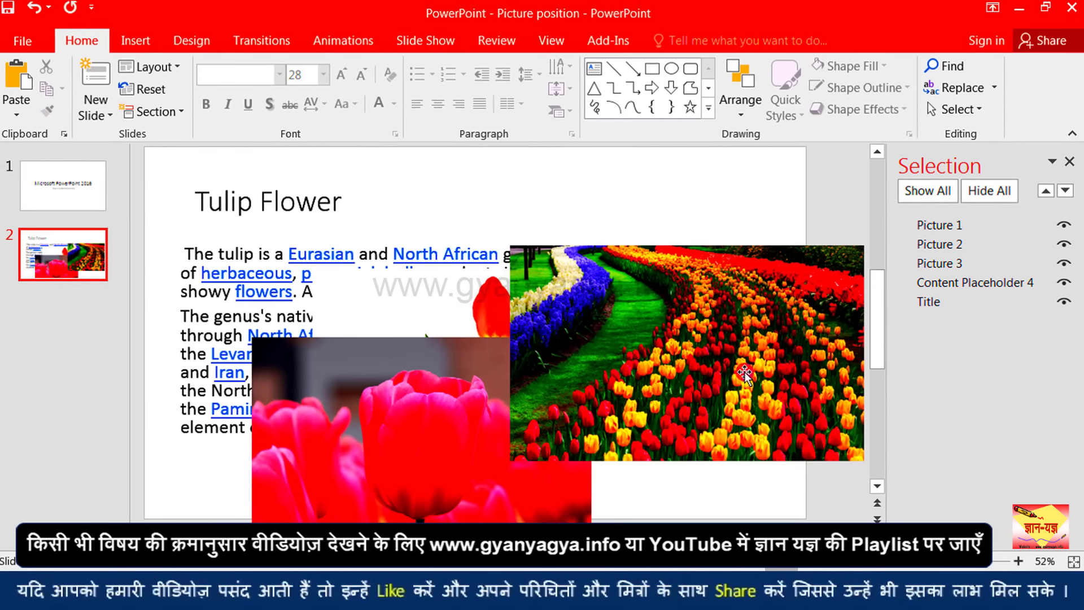
Close the Selection Pane and drag the tulip-field picture right over the body text.
left_click(479, 380)
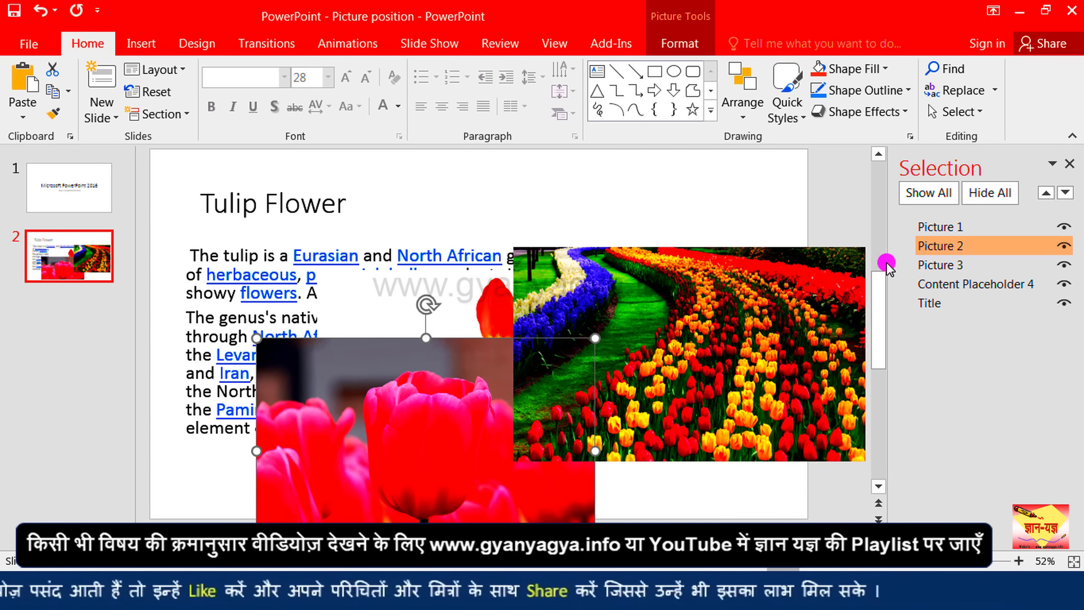
left_click(1073, 166)
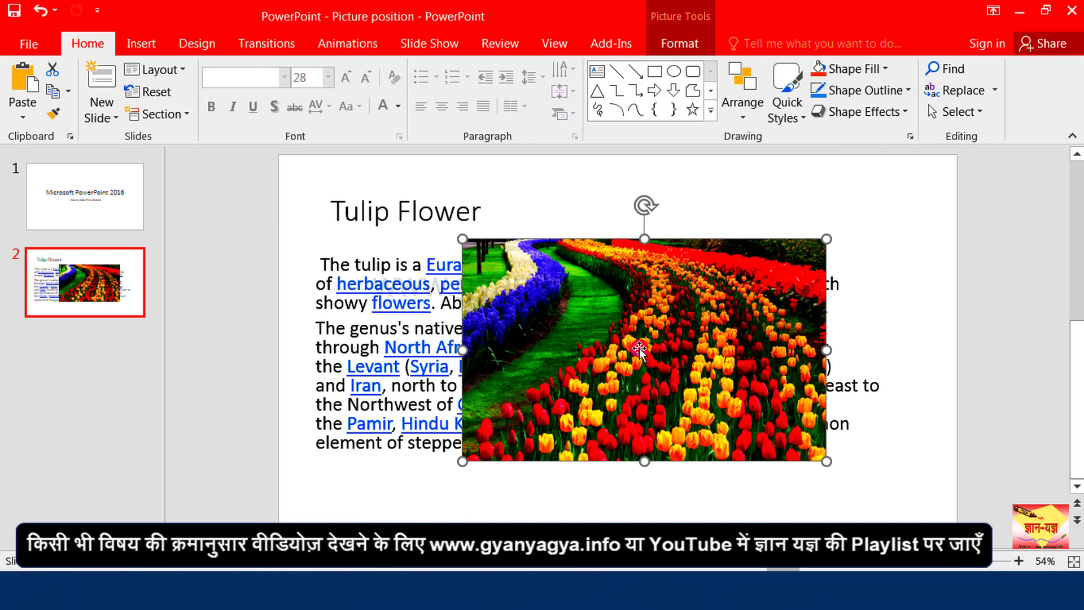
left_click_drag(639, 350, 626, 354)
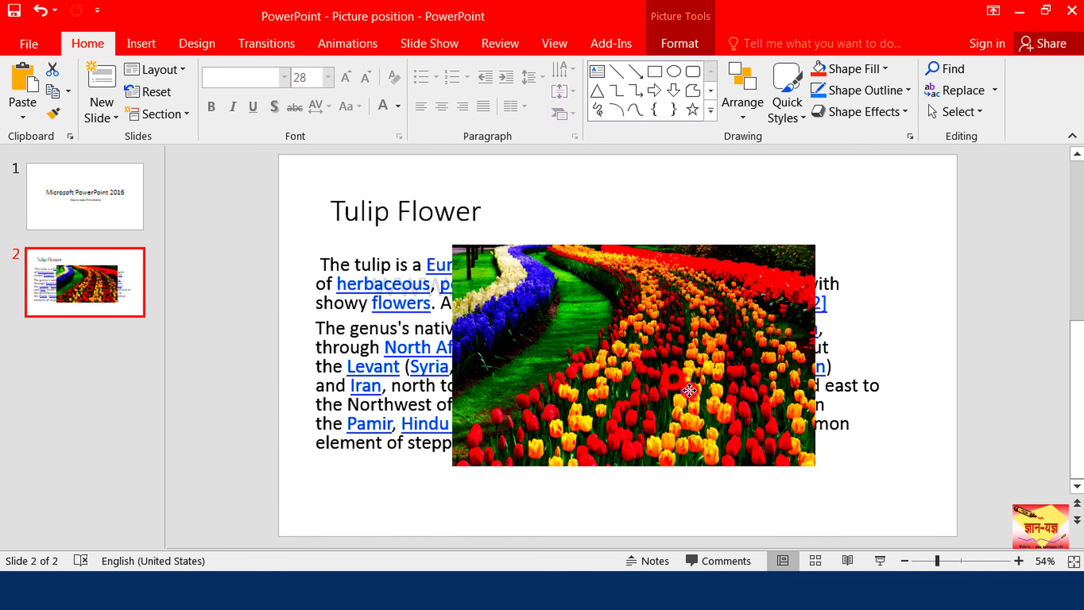
mouse_move(674, 380)
left_mouse_down()
mouse_move(762, 427)
mouse_move(717, 388)
left_mouse_up()
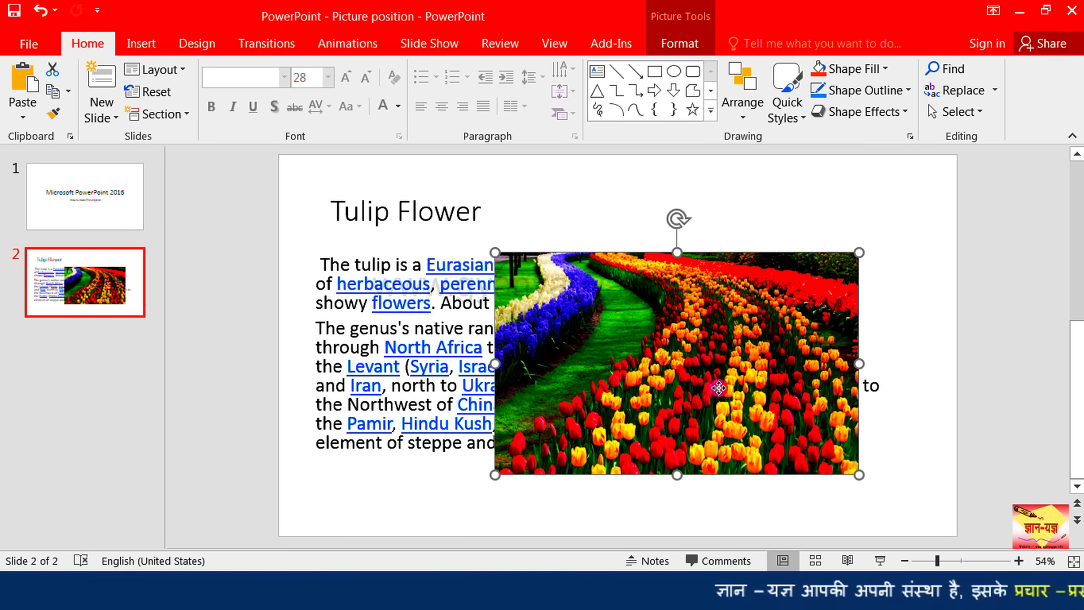
Align the tulip-field picture flush with the slide's left edge using Align Left.
double_click(717, 387)
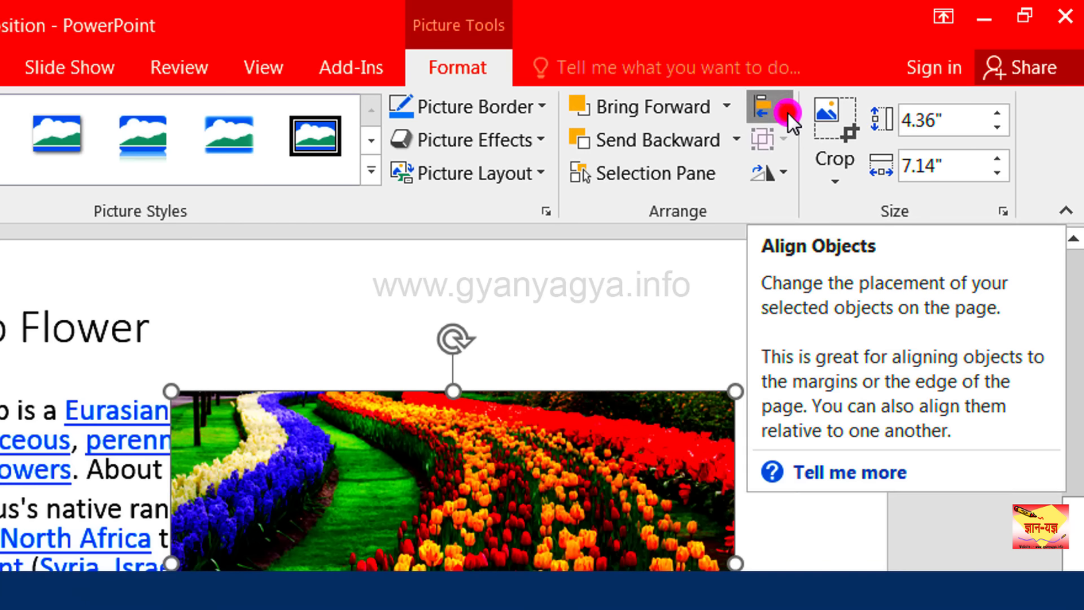
left_click(787, 113)
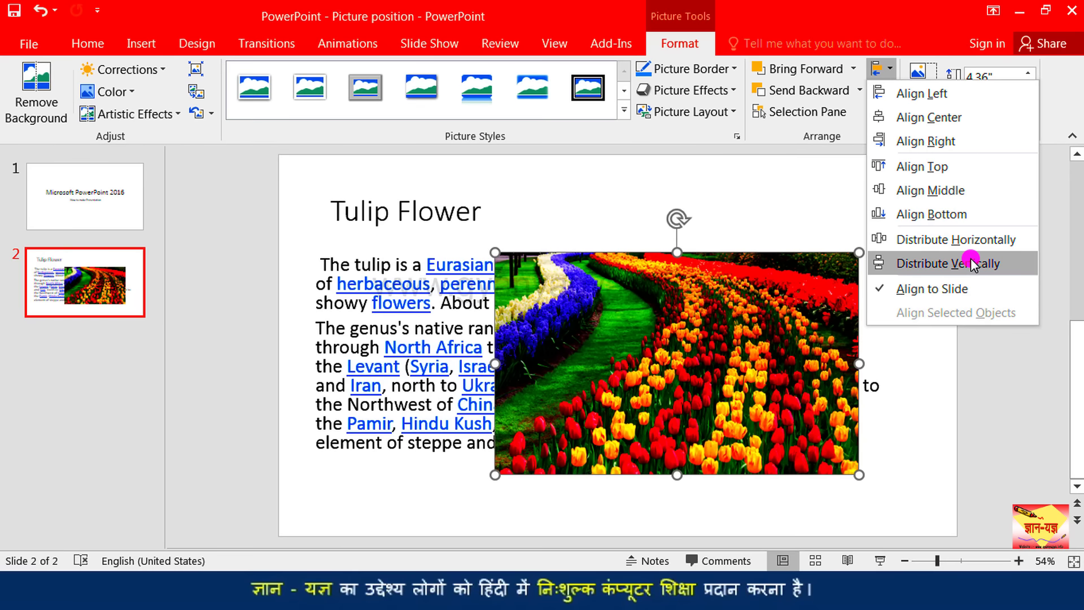
left_click(955, 94)
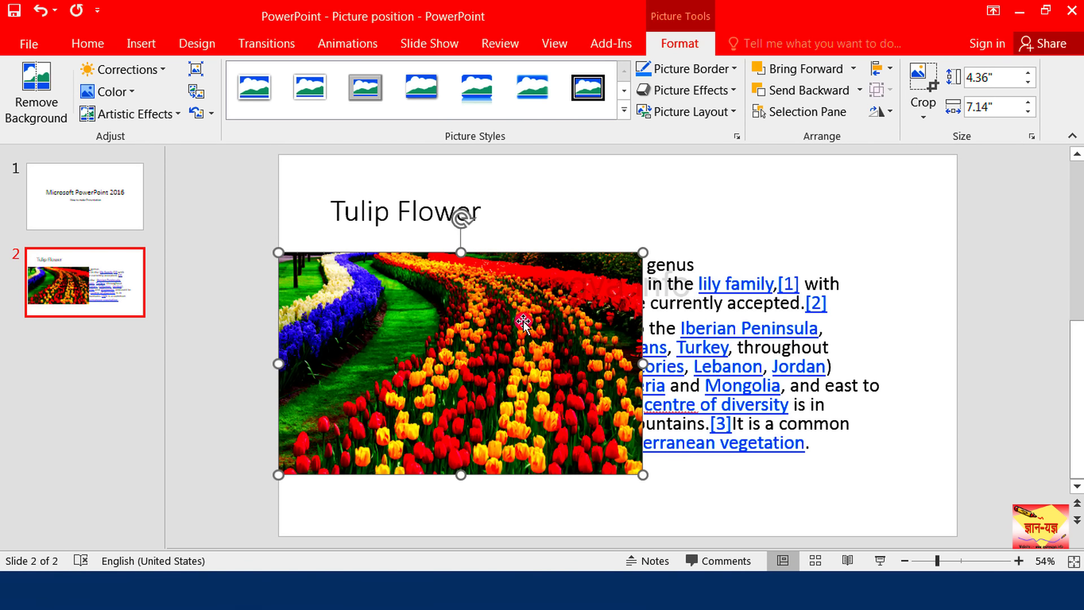
left_click(882, 69)
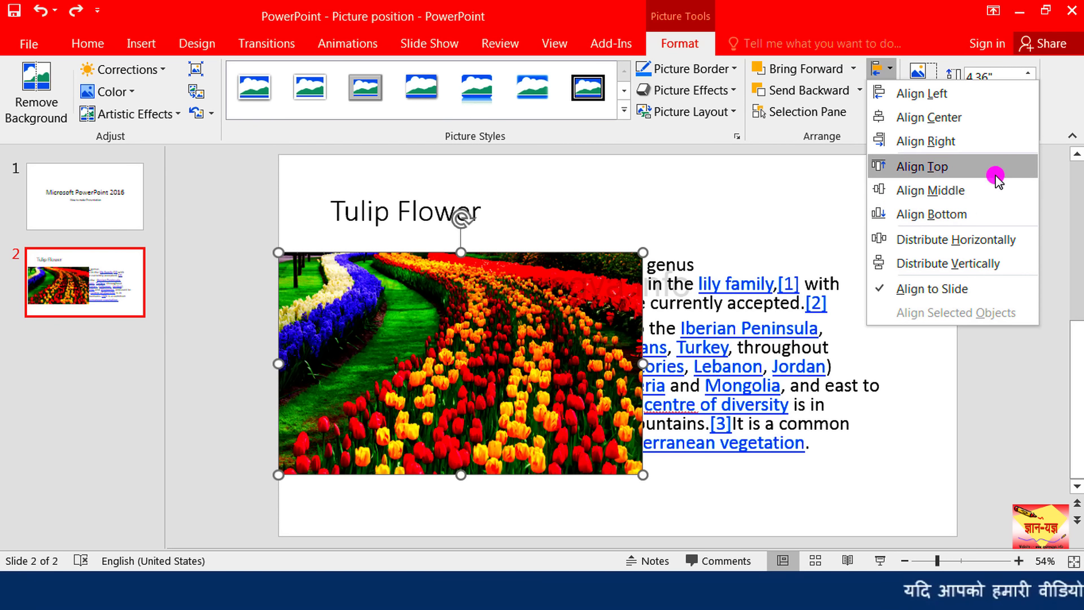
Align the picture bottom, then right, then top, and undo the last alignment.
left_click(982, 216)
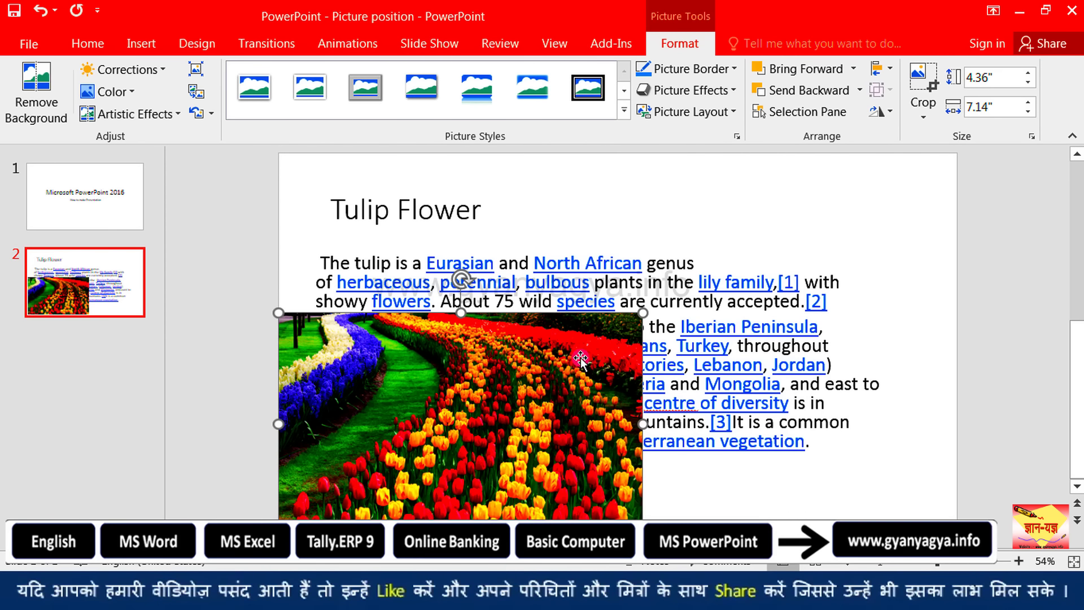
left_click(887, 72)
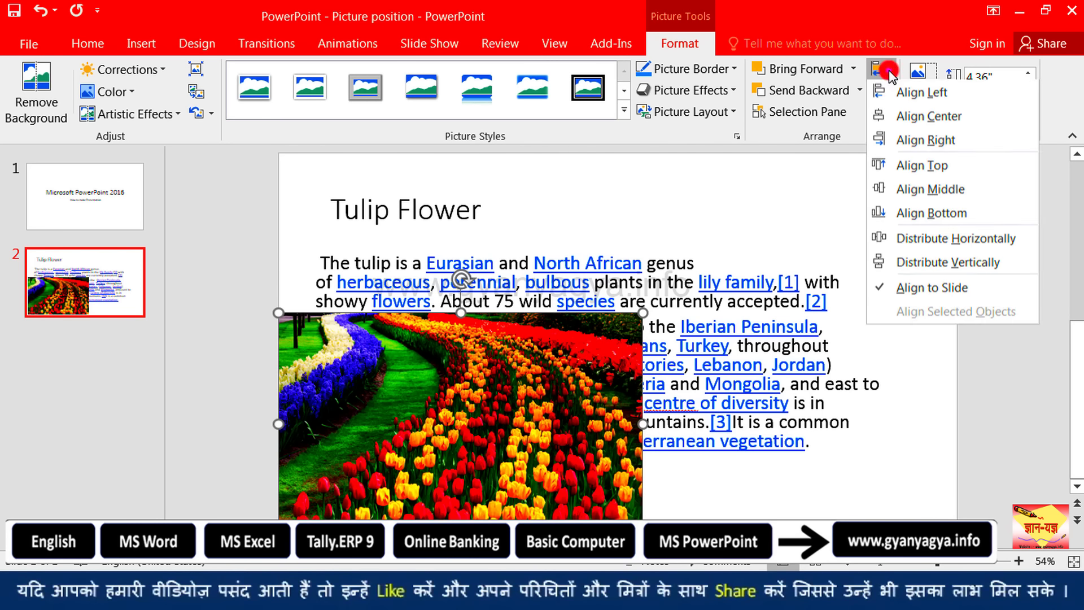
left_click(933, 151)
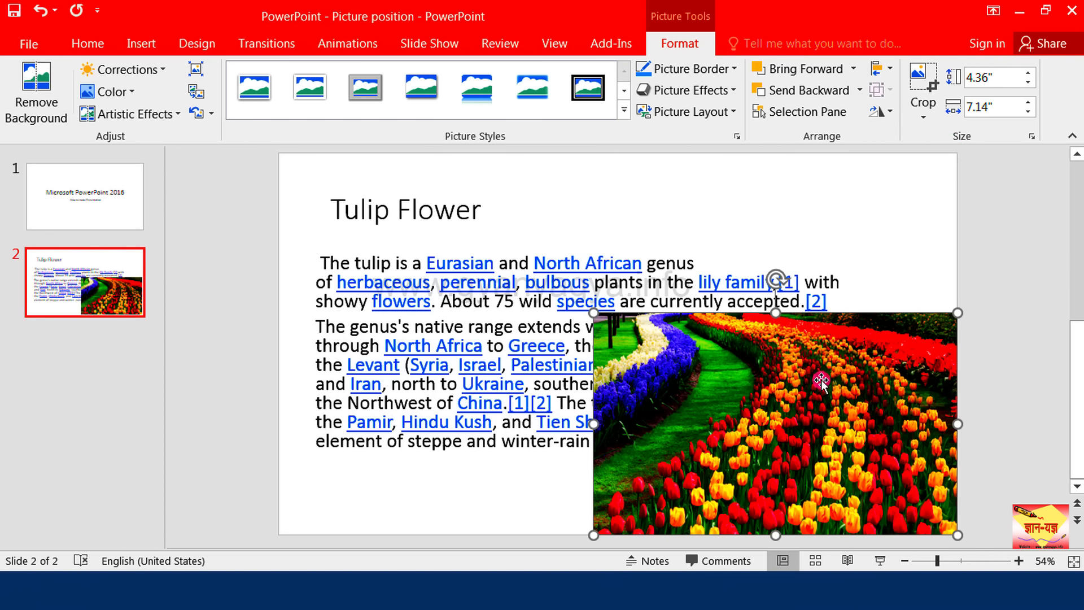
left_click(889, 71)
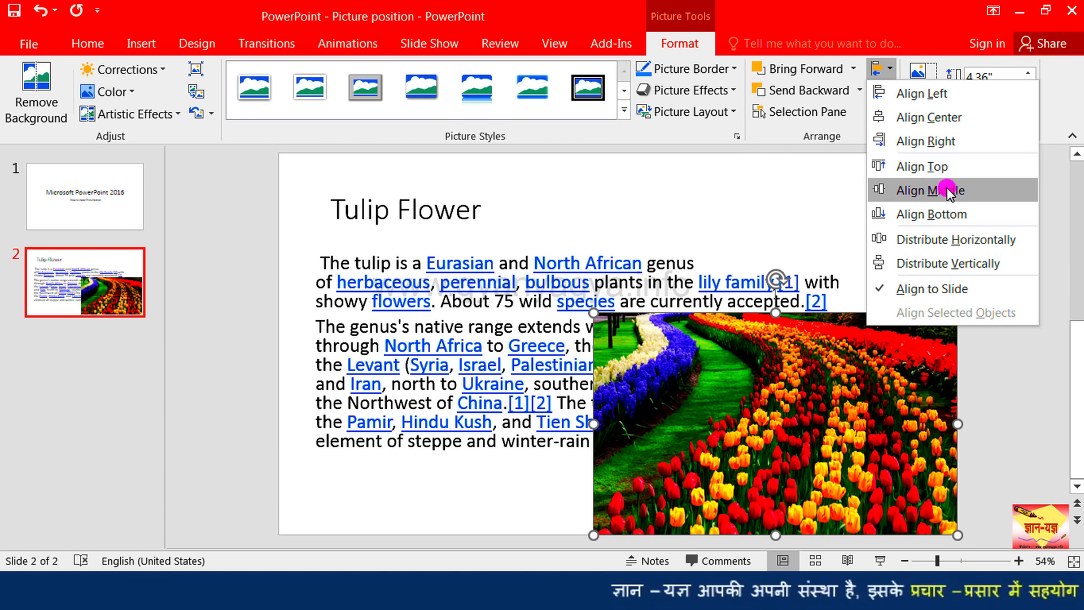
left_click(948, 166)
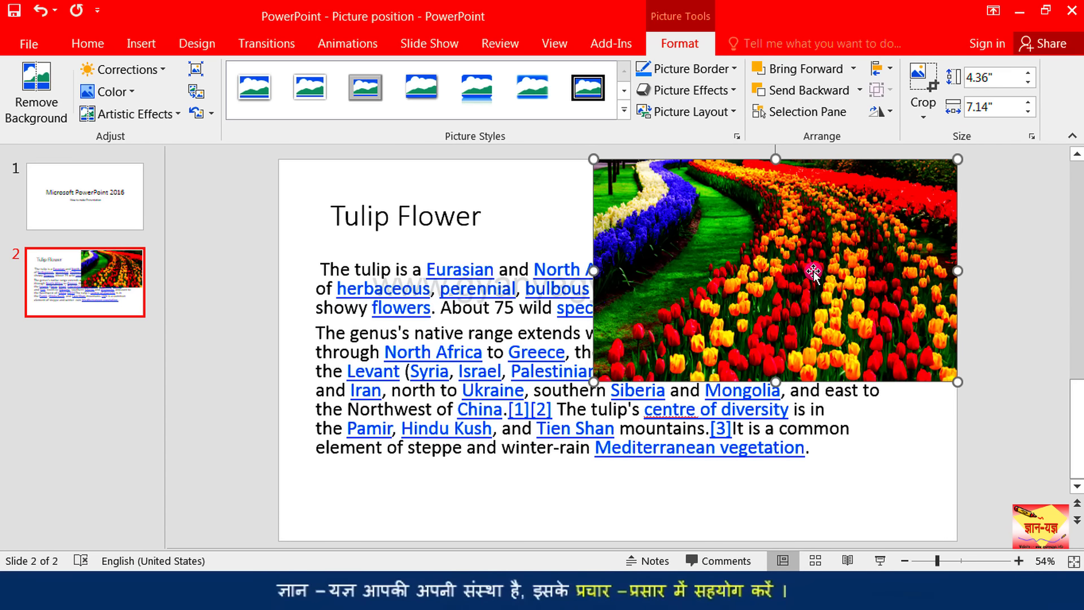
key("ctrl+z")
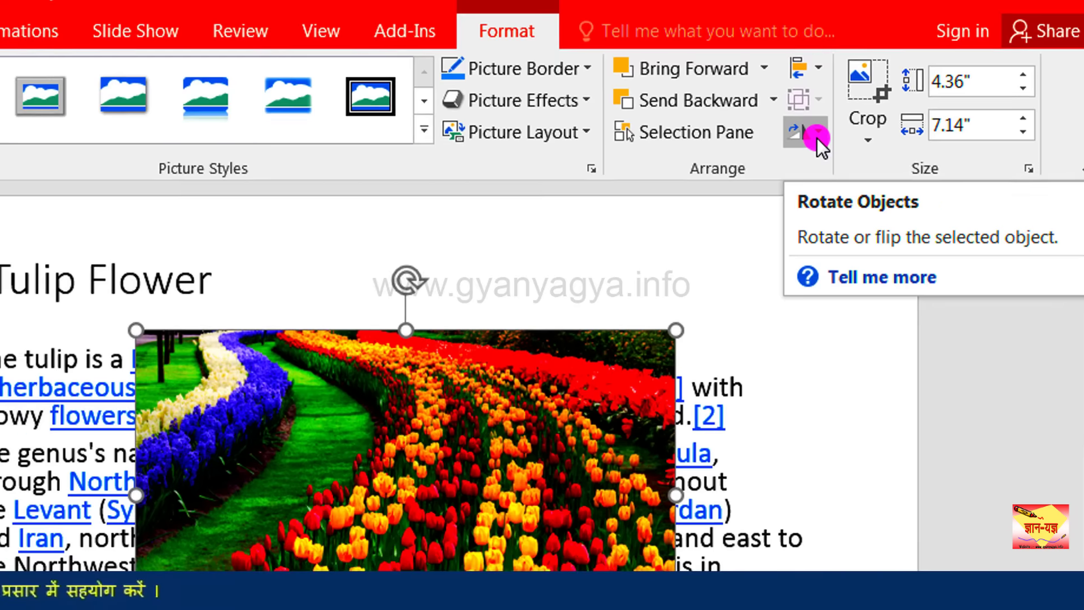
Try Rotate Right 90°, Rotate Left 90°, Flip Vertical and Flip Horizontal on the tulip picture.
left_click(864, 93)
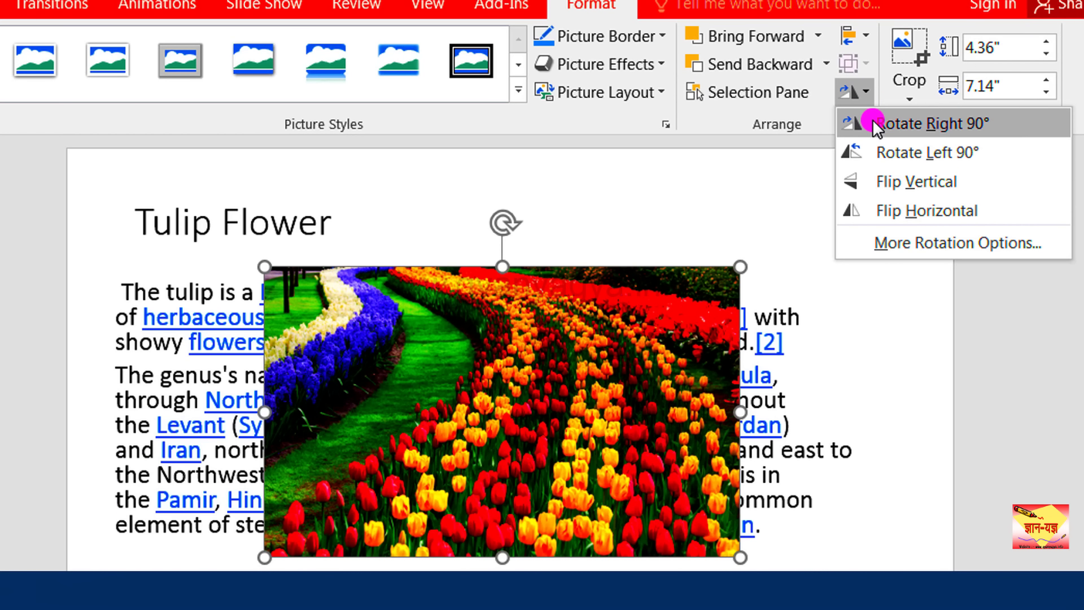
left_click(872, 120)
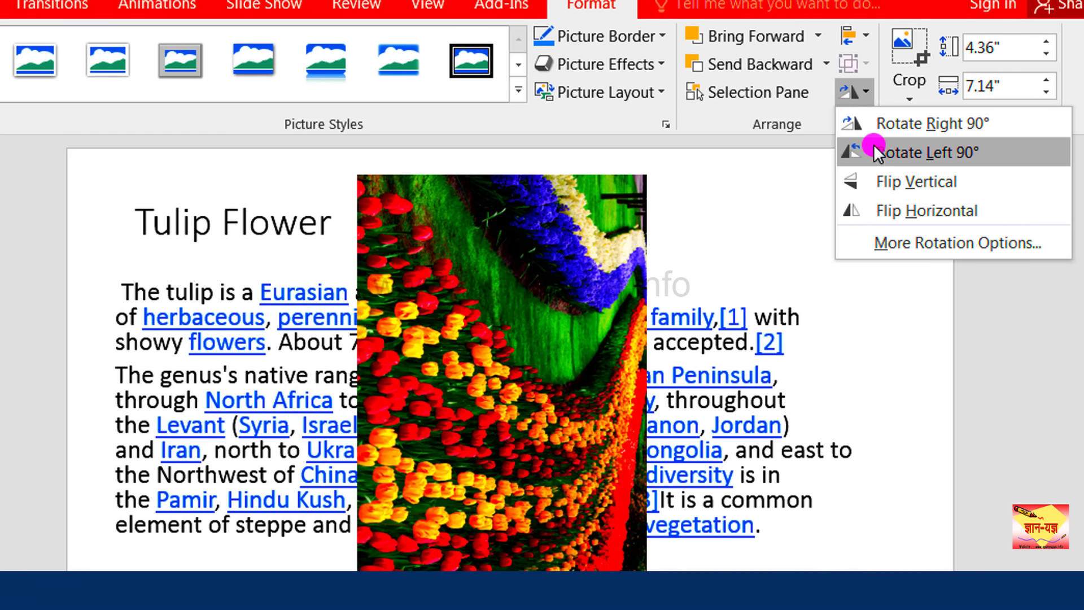
left_click(872, 149)
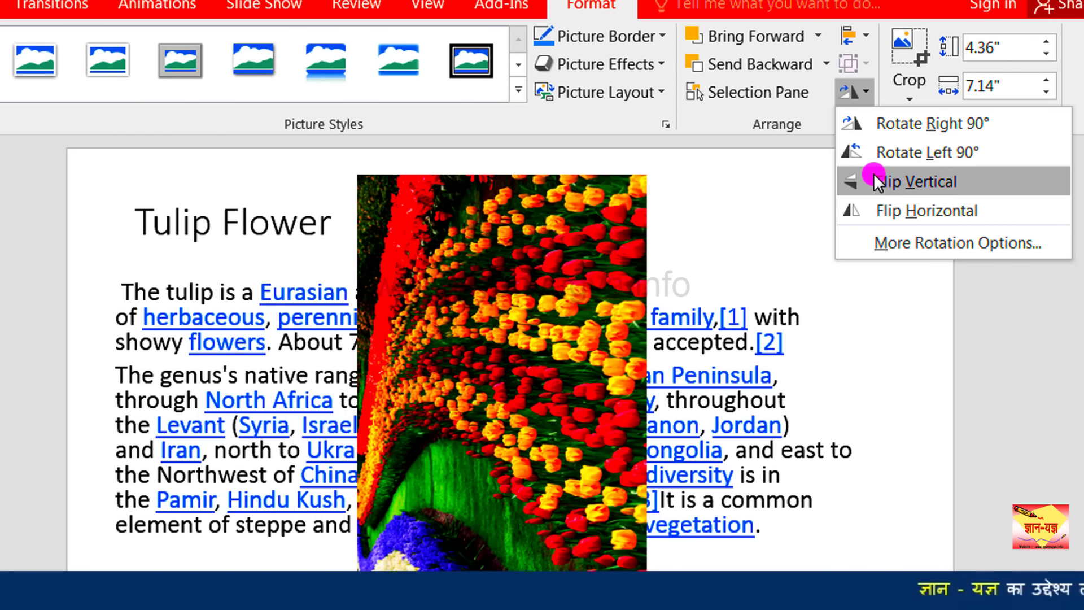
left_click(873, 173)
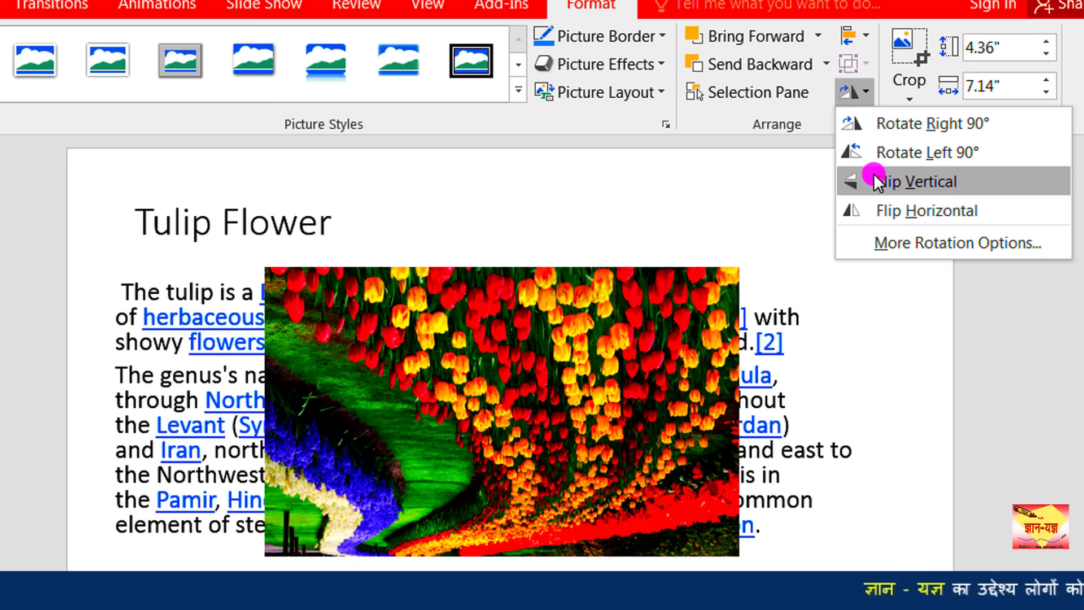
left_click(872, 201)
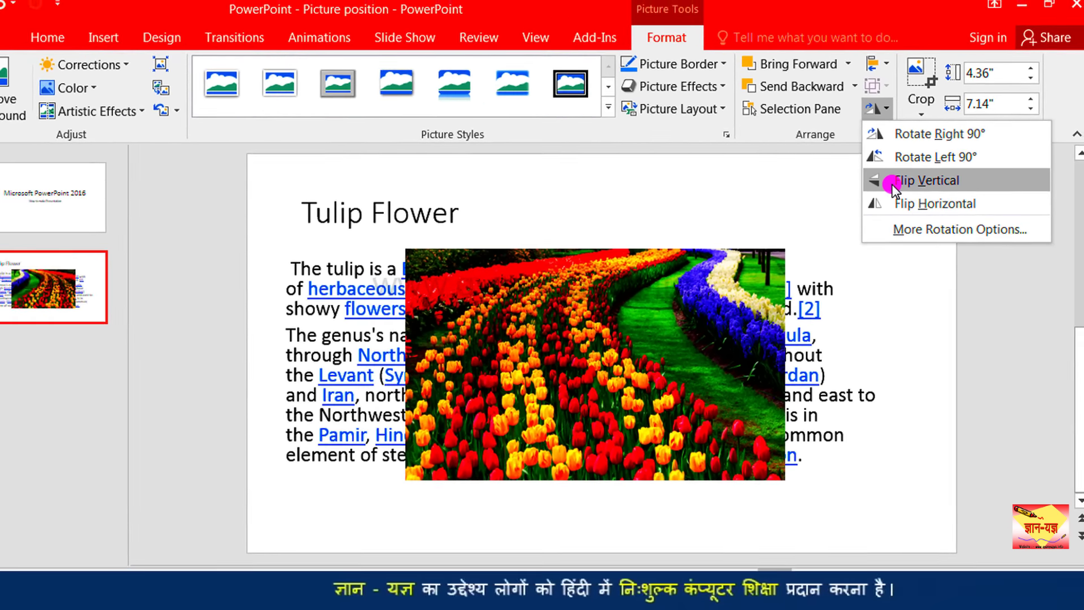
Reverse the vertical flip and turn the picture through portrait back to mirrored landscape.
left_click(884, 189)
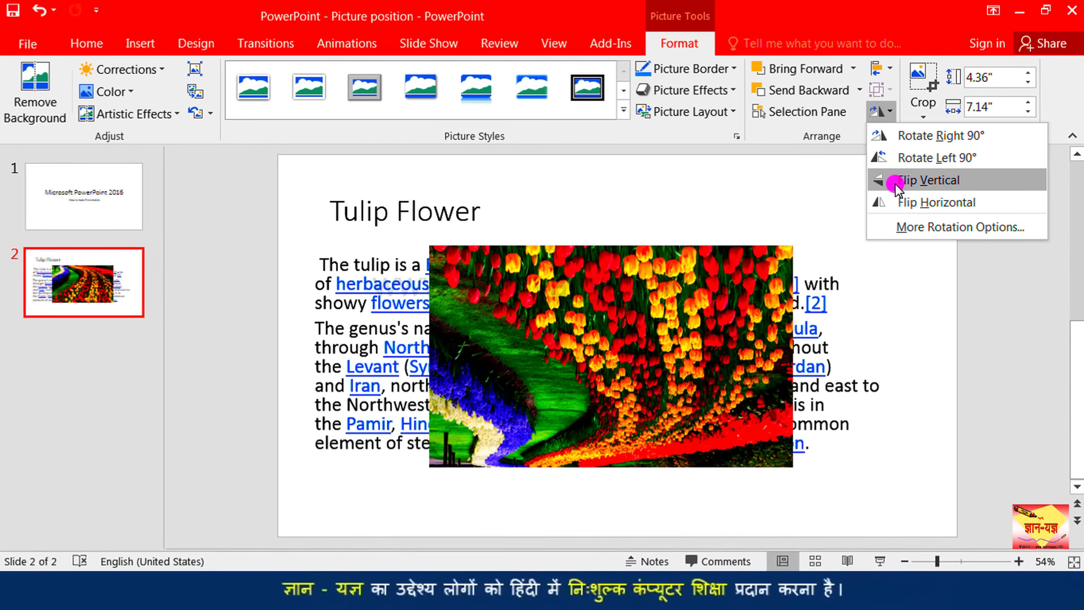
left_click(889, 161)
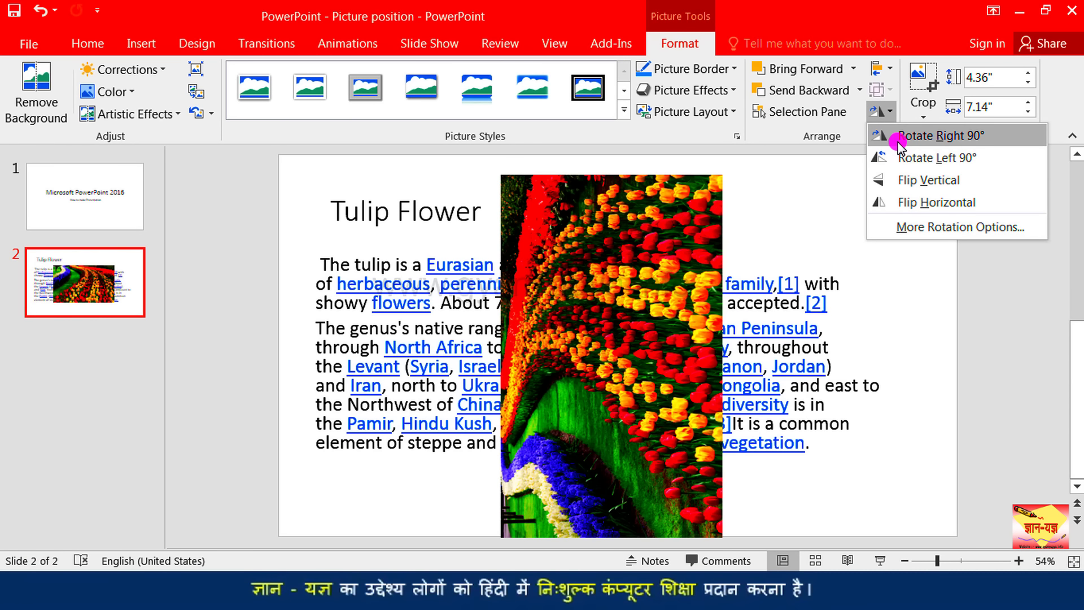
double_click(898, 141)
left_click(898, 141)
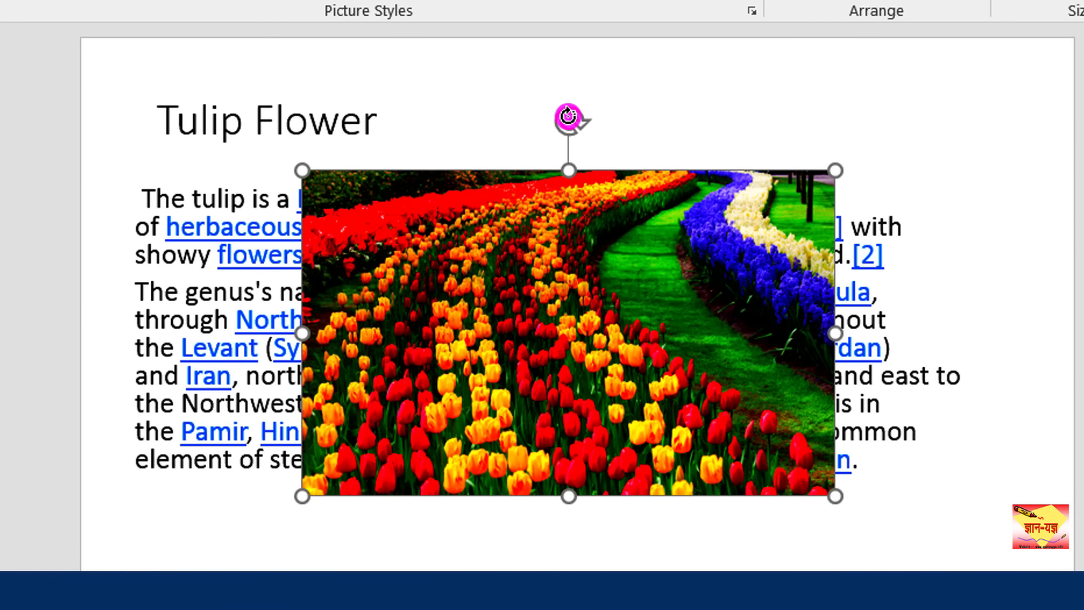
Tilt the tulip picture freely to a clockwise slant across the body text.
mouse_move(568, 117)
left_mouse_down()
mouse_move(639, 173)
mouse_move(687, 267)
left_mouse_up()
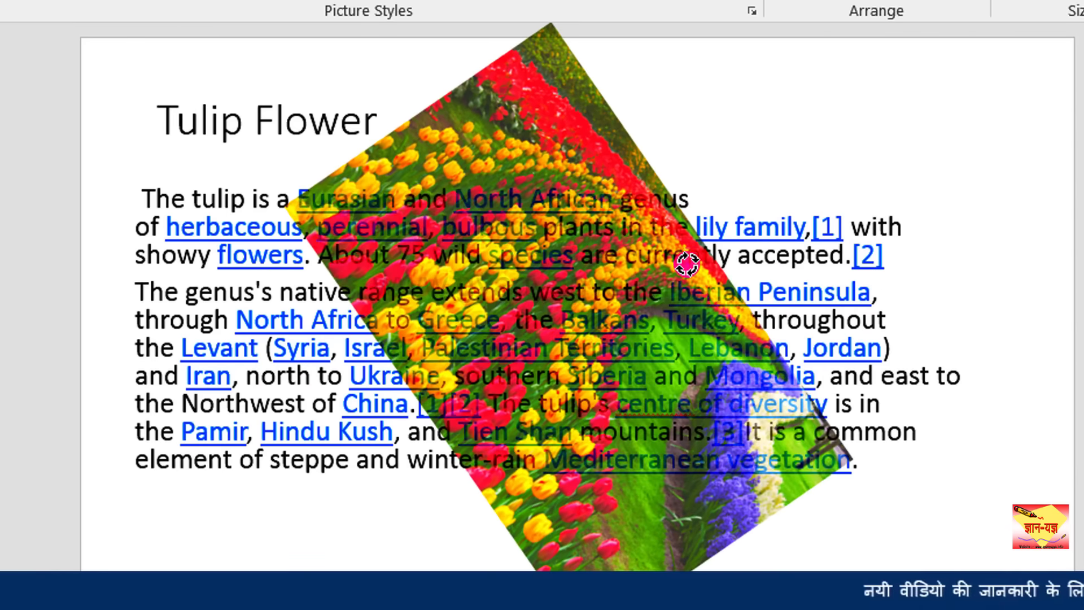
mouse_move(686, 268)
left_mouse_down()
mouse_move(671, 410)
mouse_move(570, 409)
mouse_move(635, 291)
left_mouse_up()
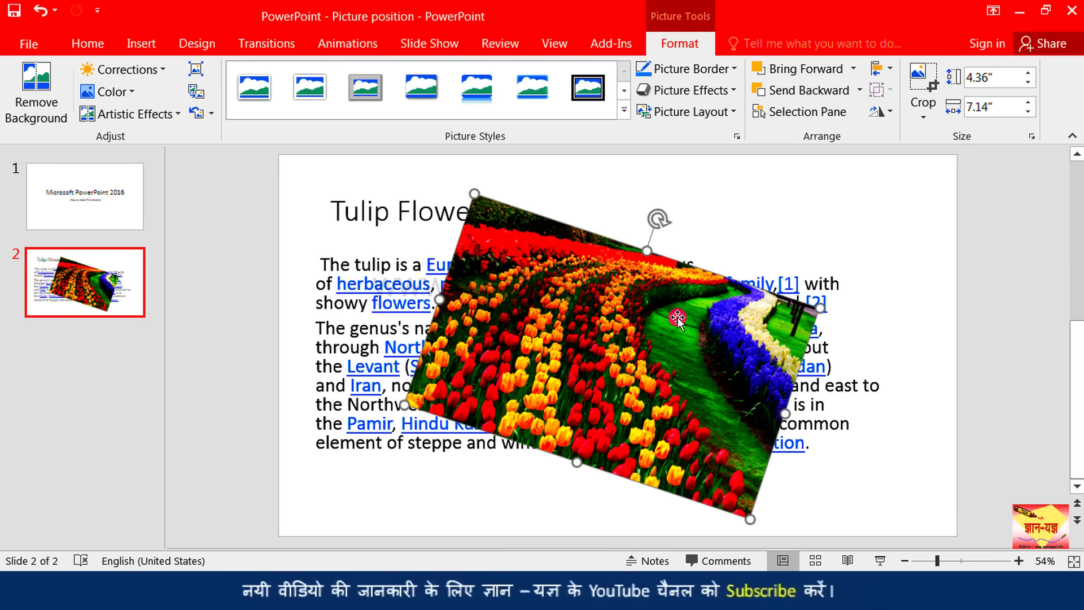